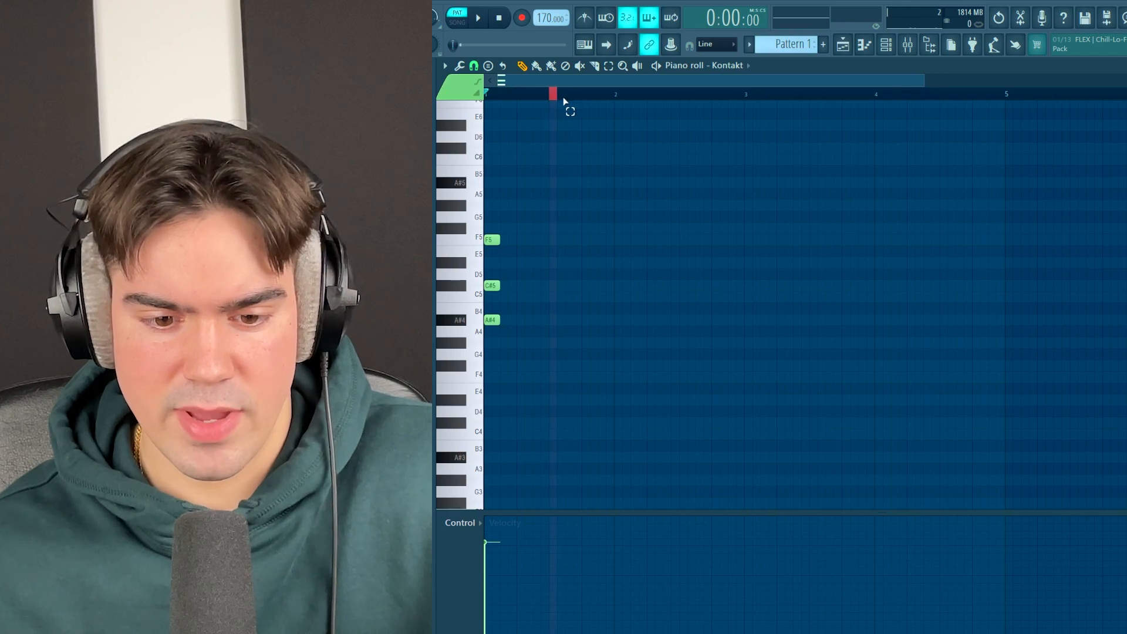
- Extend the A#4, C#5 and F5 chord notes to half a bar and stagger the C#5 and F5 starts, keeping a common end
click(567, 98)
key(ctrl+a)
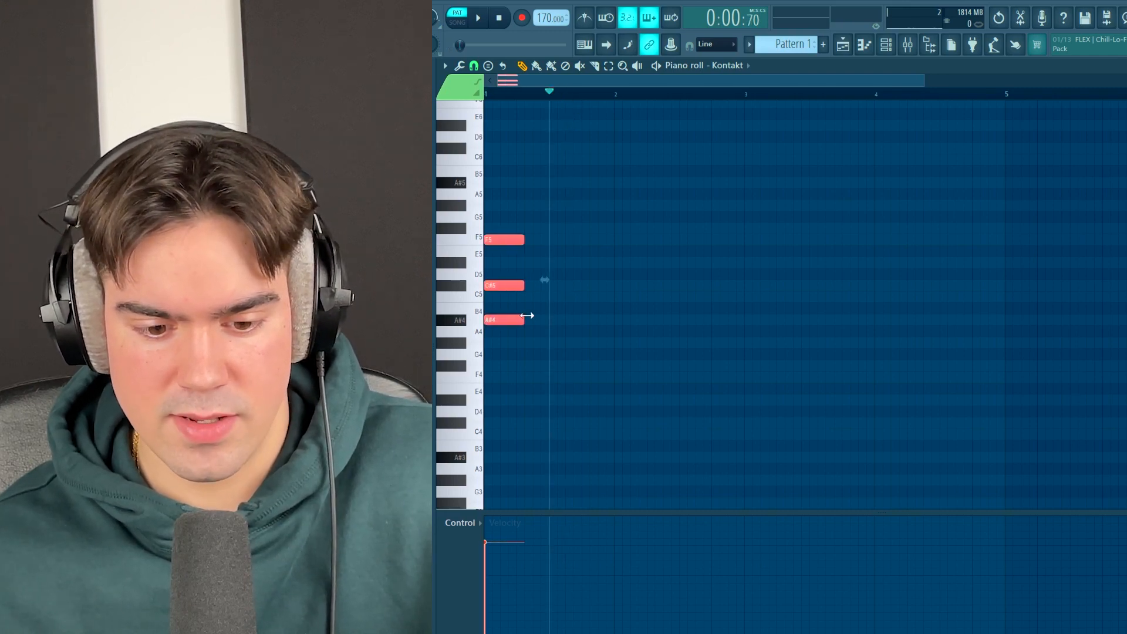
click(487, 94)
key(ctrl+d)
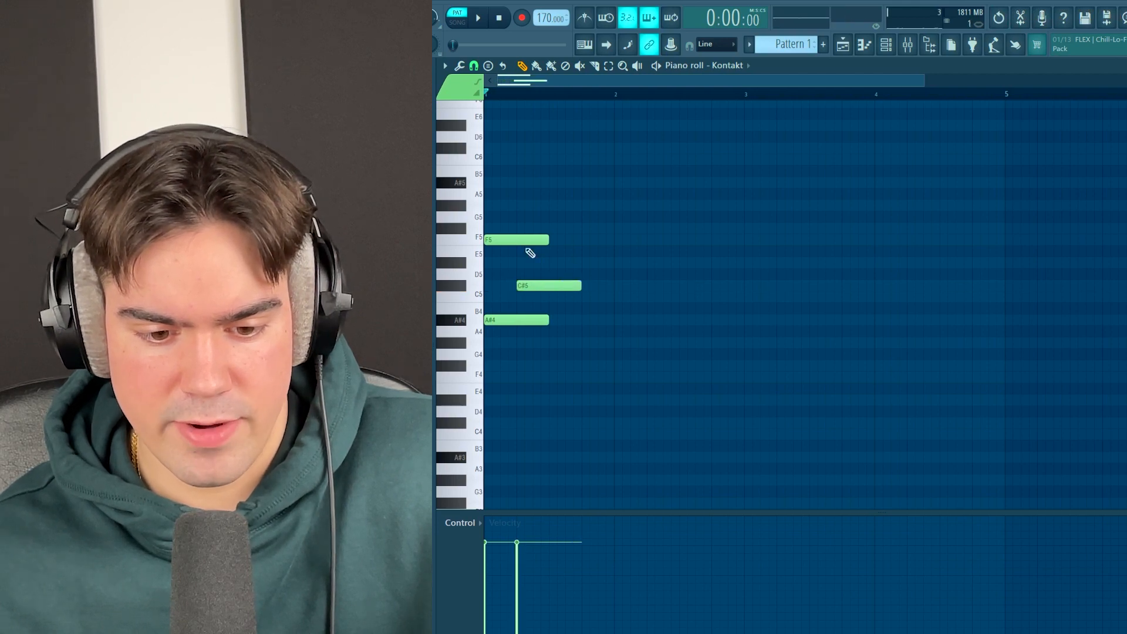
drag(528, 251, 560, 249)
drag(579, 286, 564, 287)
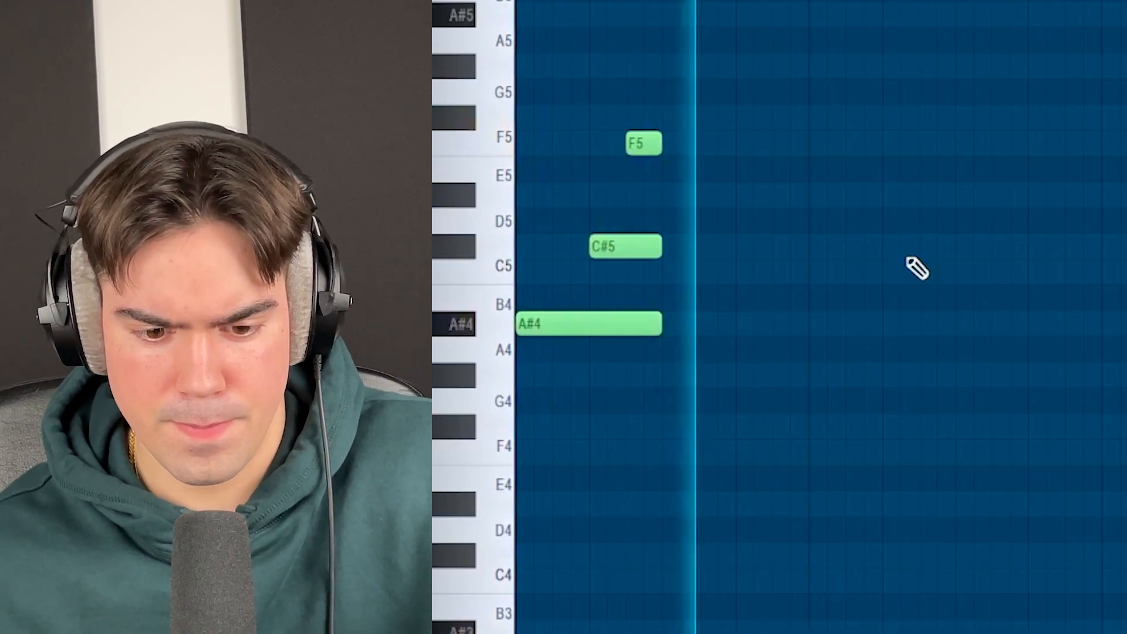
- Copy the staggered three-note figure to bar 2 starting on G#4, and change its upper notes to C5 and C#5
drag(569, 200, 518, 339)
ctrl+click(610, 339)
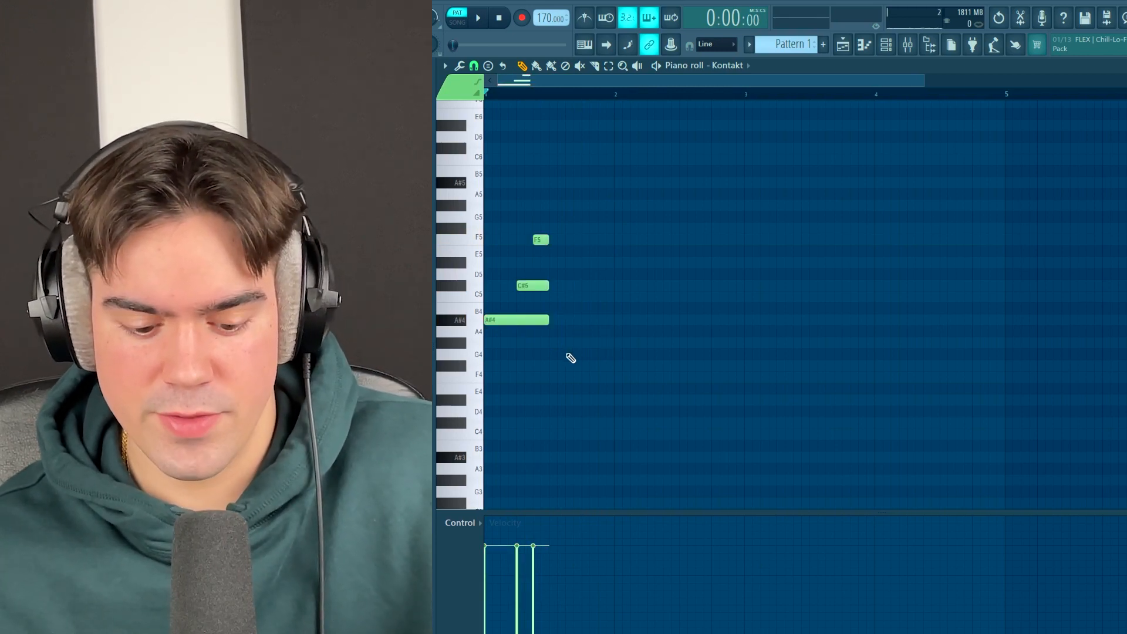
key(ctrl+z)
drag(527, 319, 658, 347)
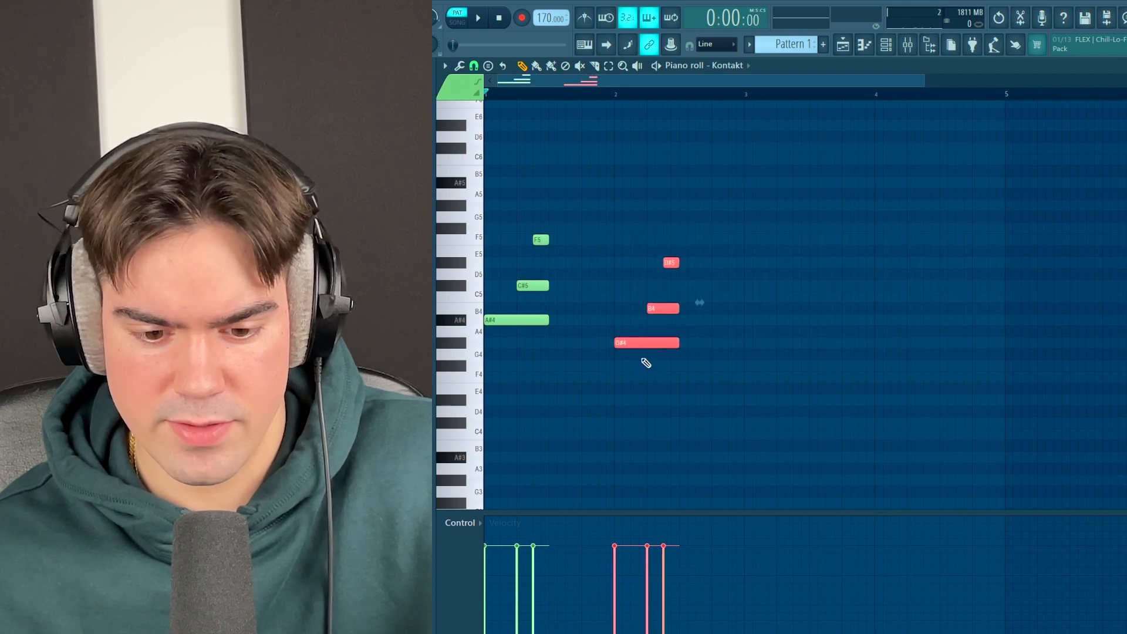
click(644, 359)
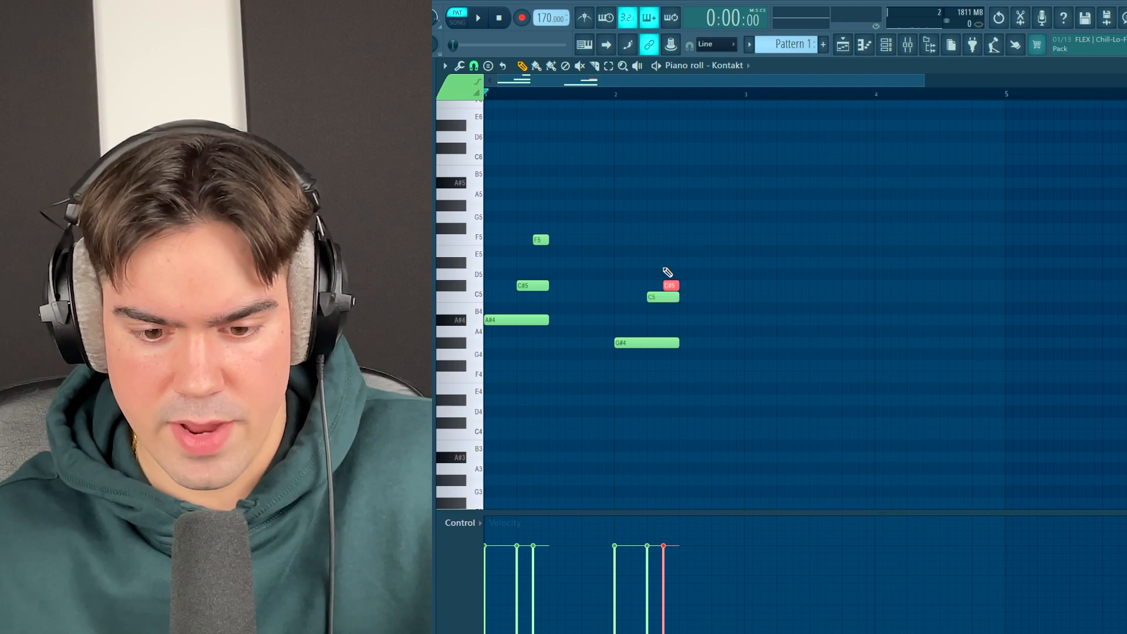
- Duplicate the two-bar phrase into bars 3 and 4, and delete the copied notes in bar 4
drag(702, 224, 686, 359)
key(ctrl+a)
key(ctrl+b)
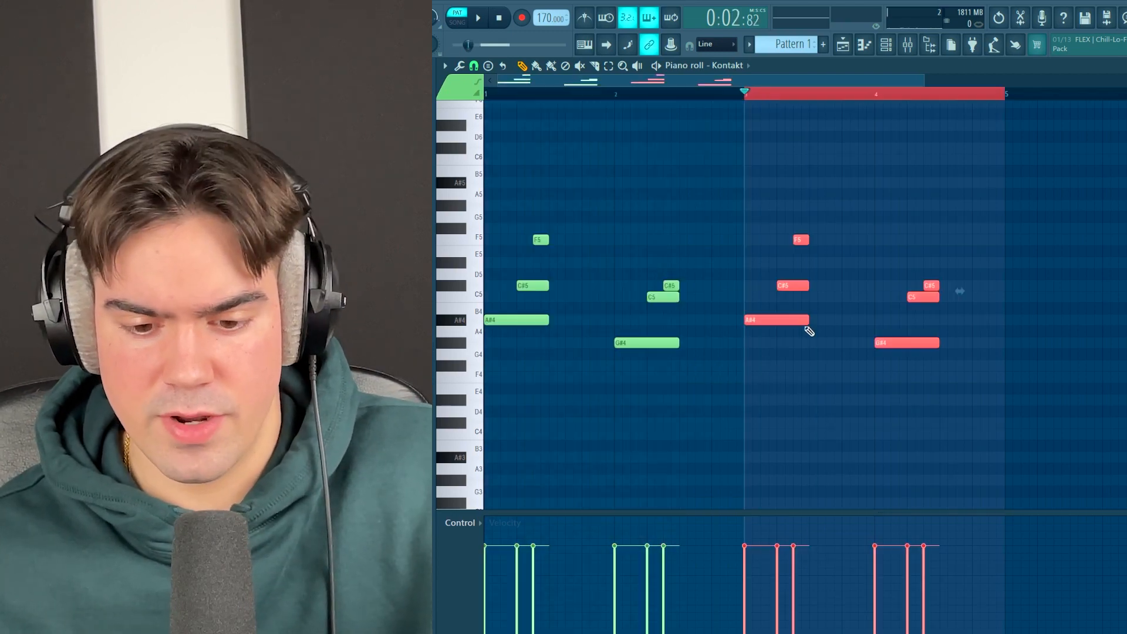
key(ctrl+d)
drag(866, 246, 998, 379)
key(Delete)
- Rework bar 3 by removing its middle note, raising the others three semitones to C#5 and G#5, and ending on a quarter-bar D#5
drag(799, 200, 776, 401)
key(ctrl+d)
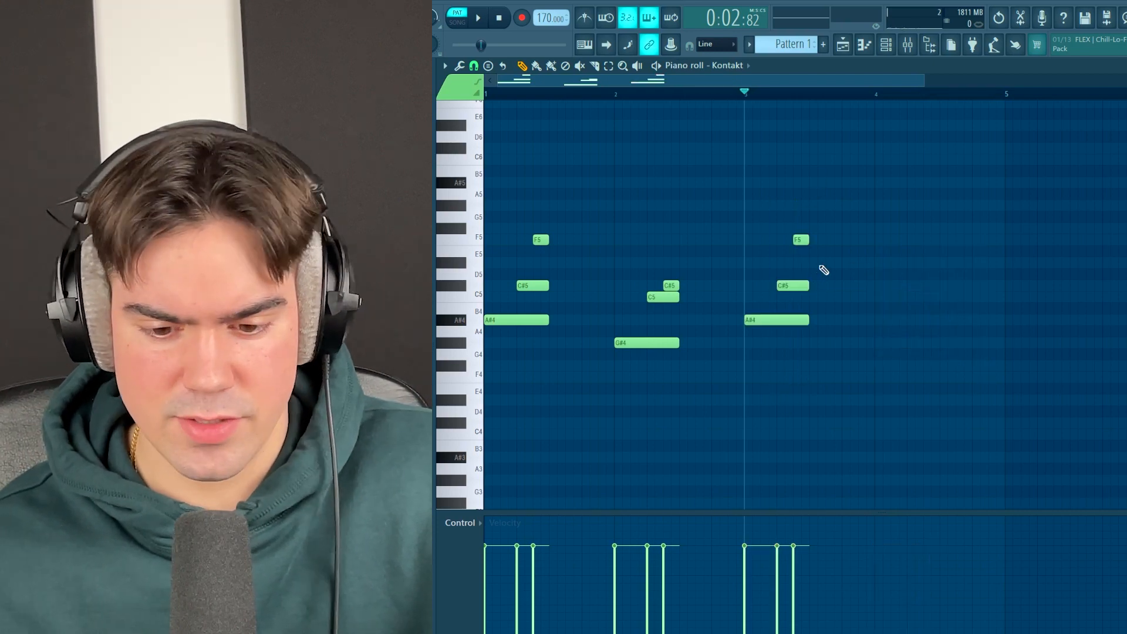
drag(821, 200, 745, 346)
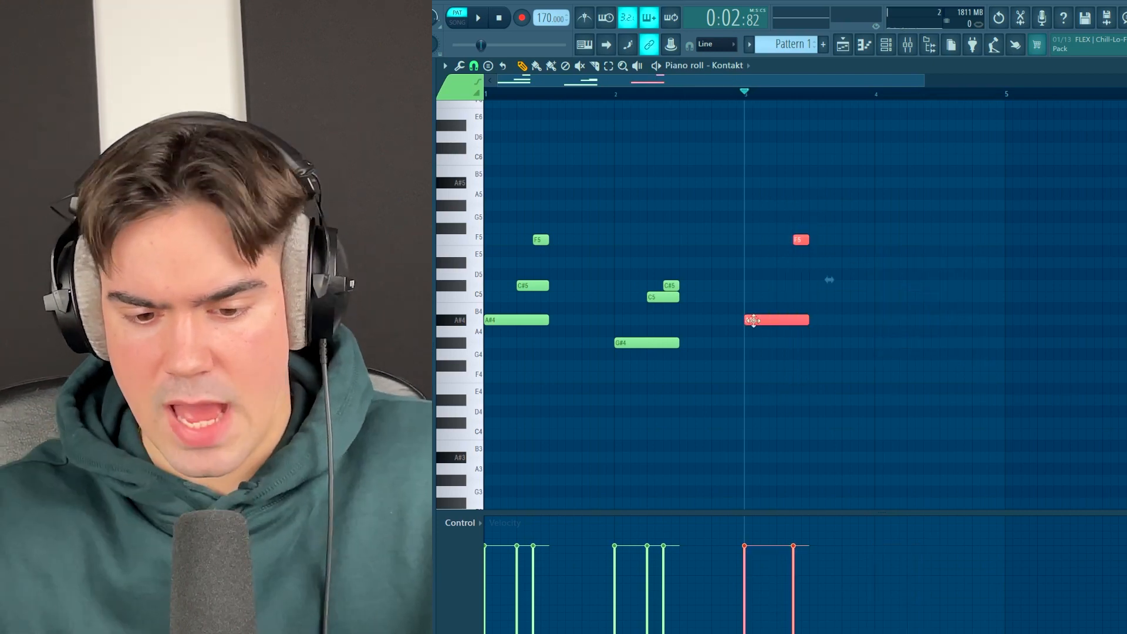
key(Up)
key(Up)
key(Up)
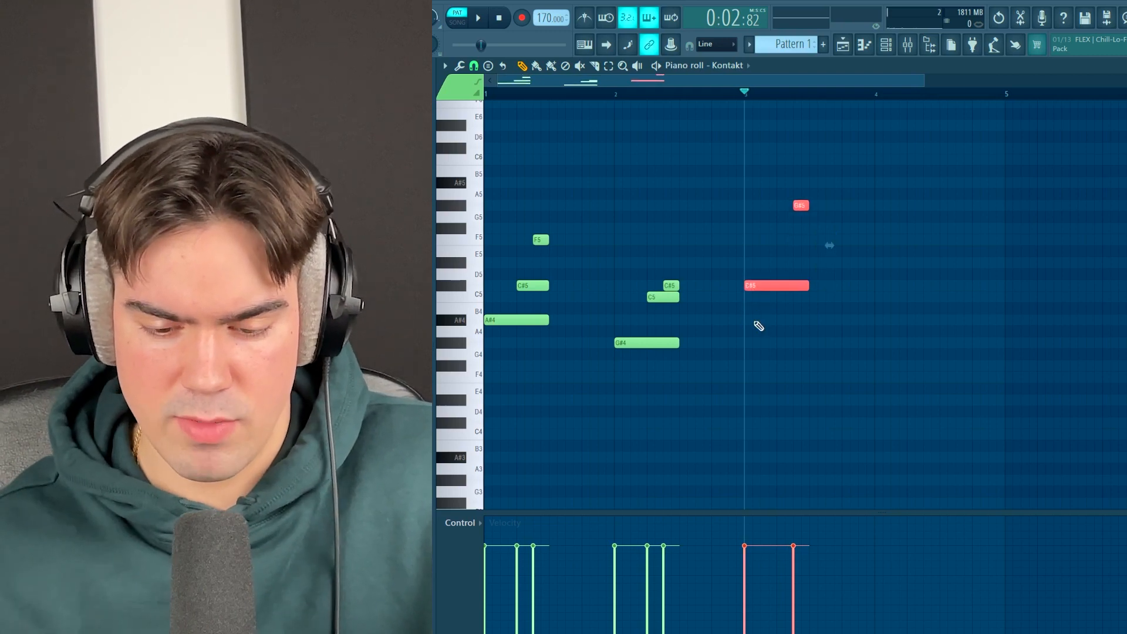
key(ctrl+d)
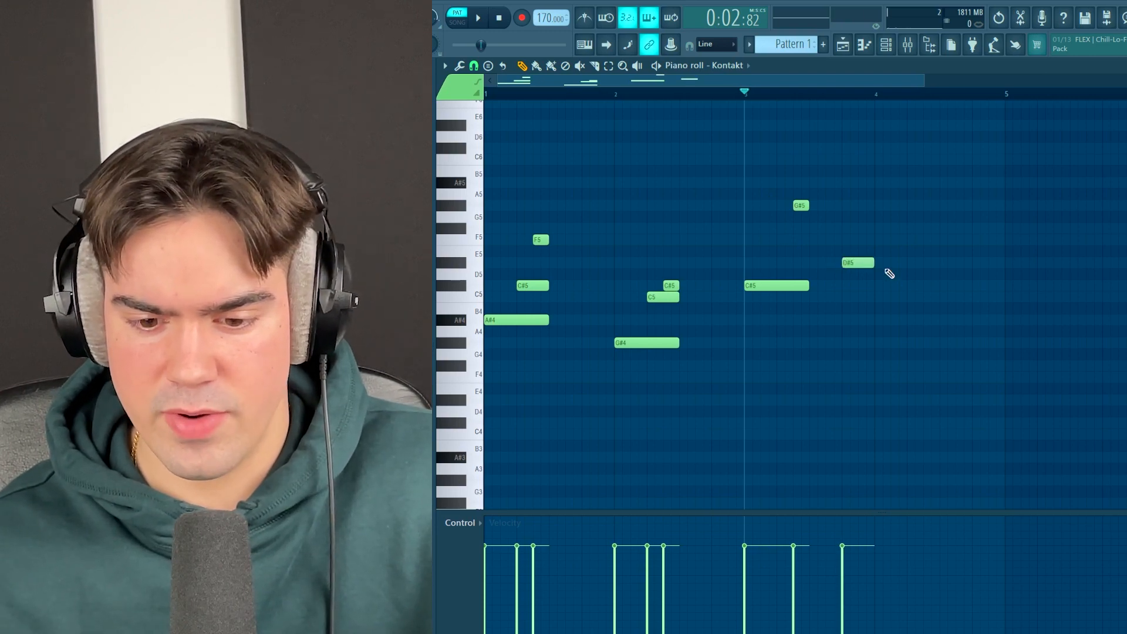
- Copy bar 2's three-note figure to bar 4 and extend the copied G#4 to a full bar
drag(648, 389, 682, 282)
drag(662, 344, 921, 344)
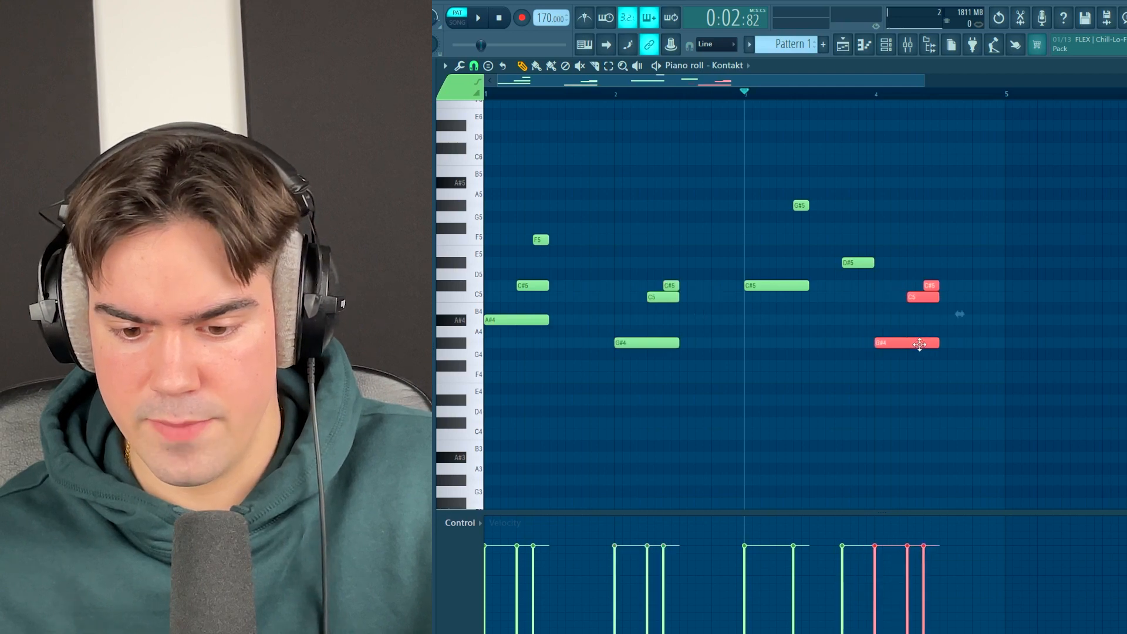
click(904, 364)
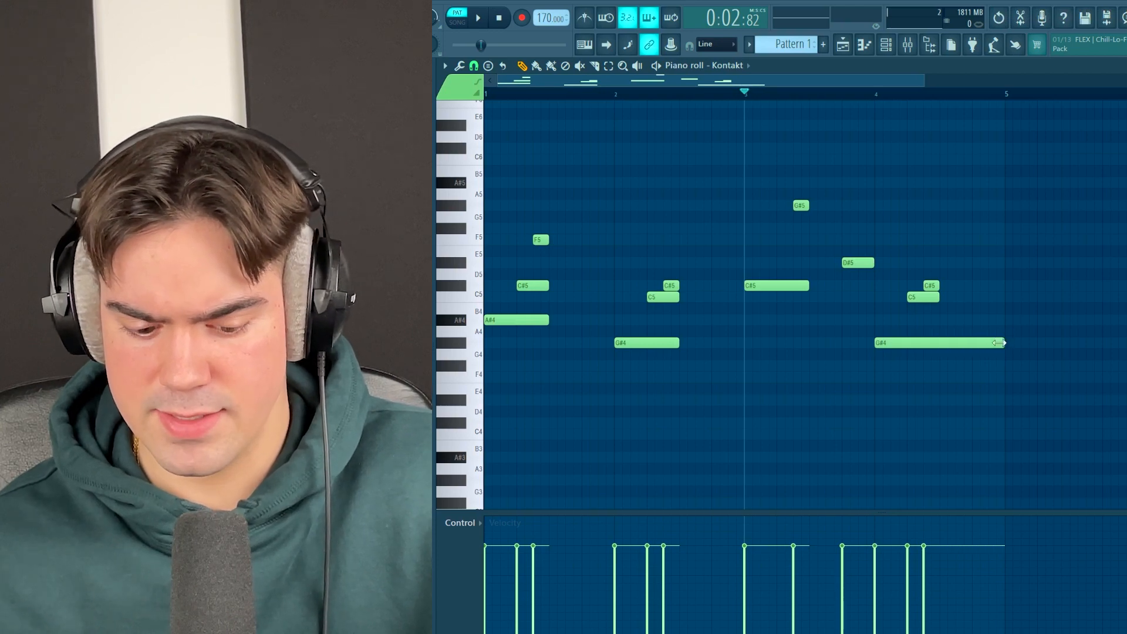
- Finish bar 4 with overlapping C#5 and C5 notes ending at the bar line, and duplicate the four-bar melody into bars 5 to 8
click(962, 285)
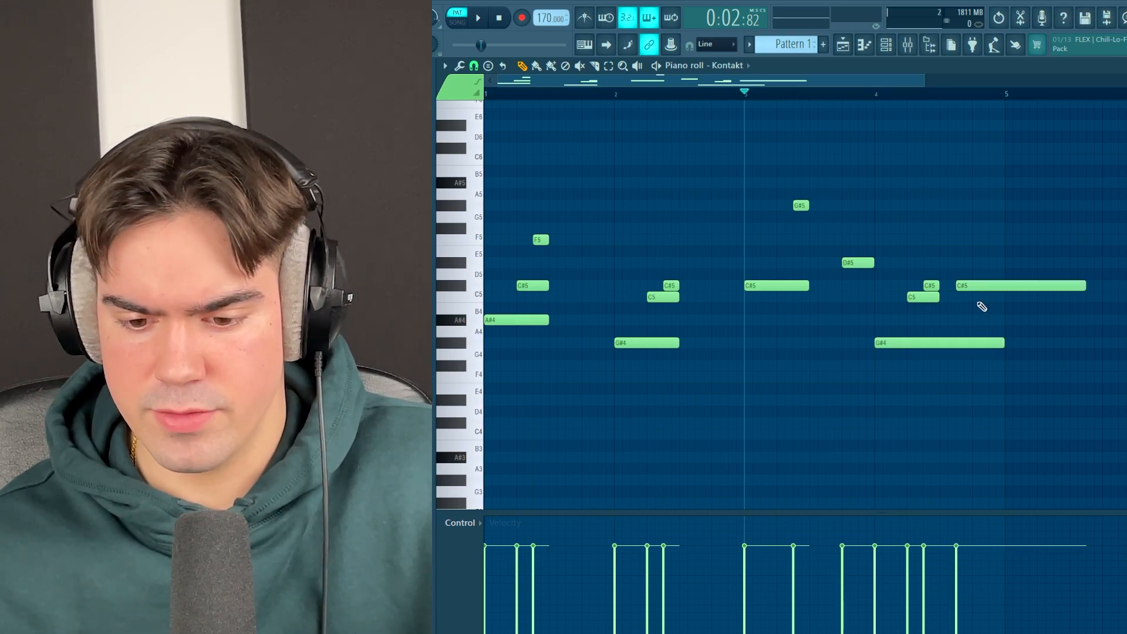
click(976, 297)
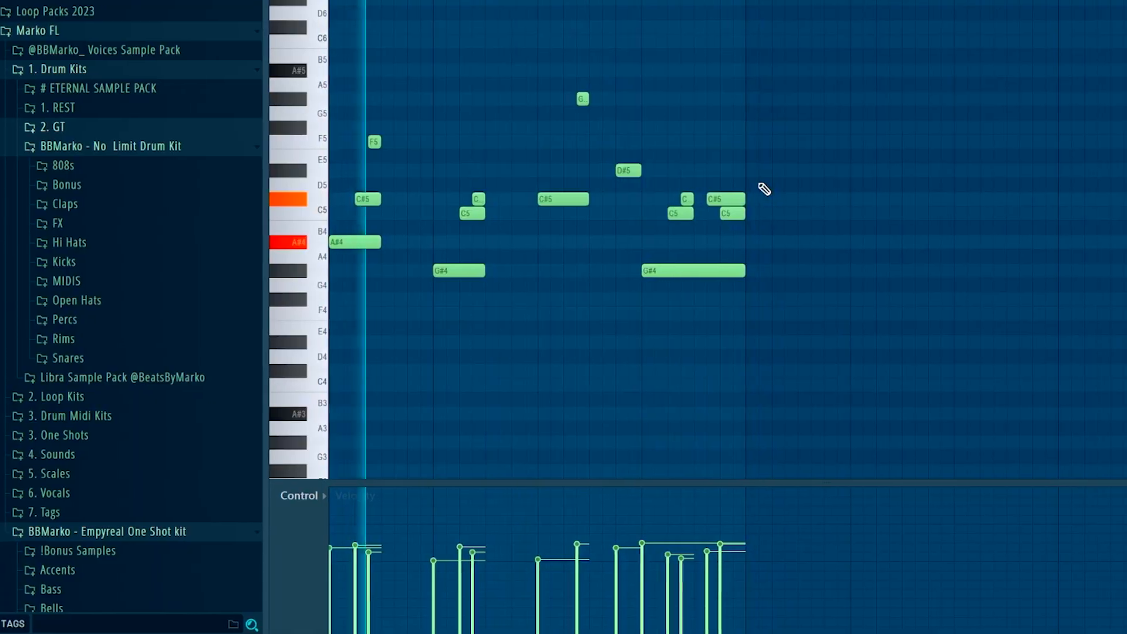
key(ctrl+b)
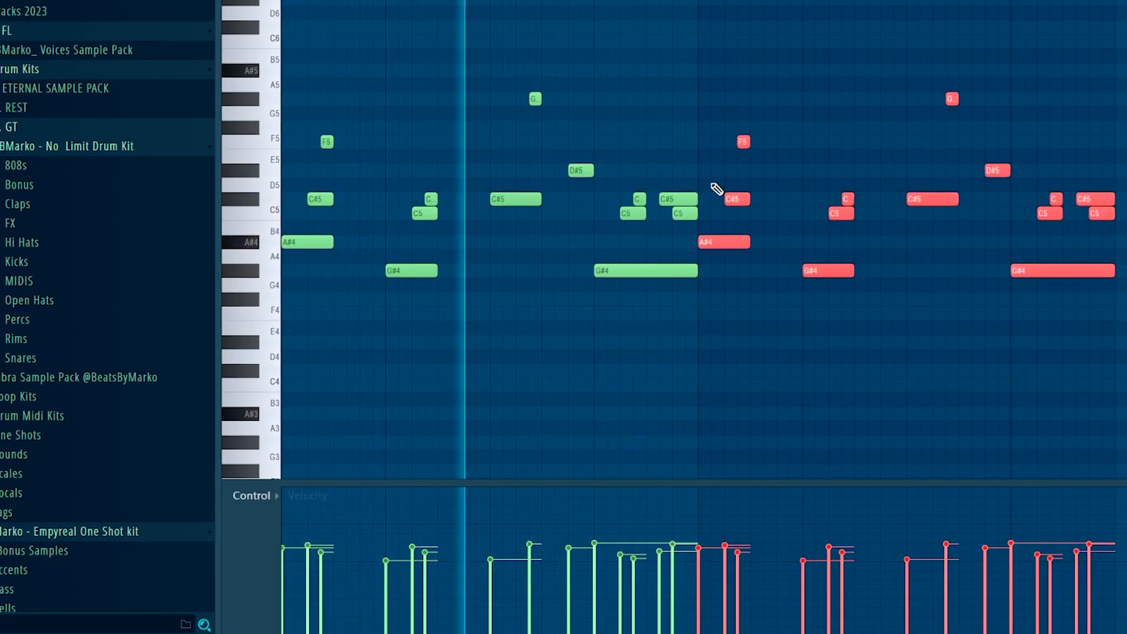
key(ctrl+d)
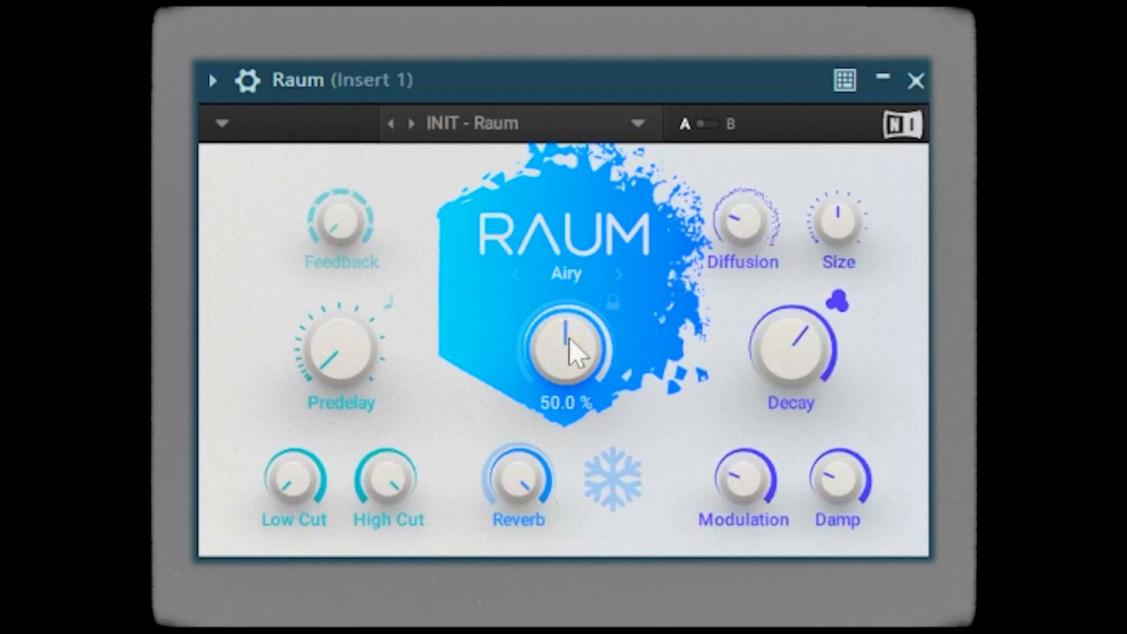
- Lower the mix of the Airy Raum reverb on Insert 1
mouse_move(574, 353)
mouse_down()
mouse_move(574, 377)
mouse_move(561, 361)
mouse_up()
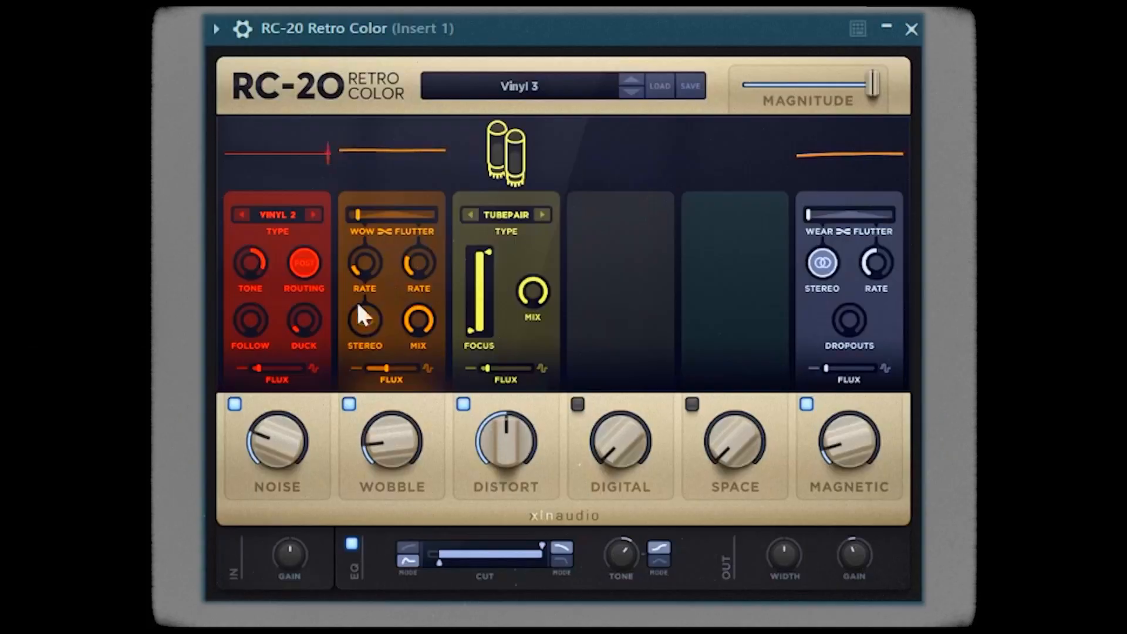
- Disable the Noise module in the RC-20 Vinyl 3 preset and reduce its Magnitude to slightly below halfway
mouse_move(278, 460)
click(234, 404)
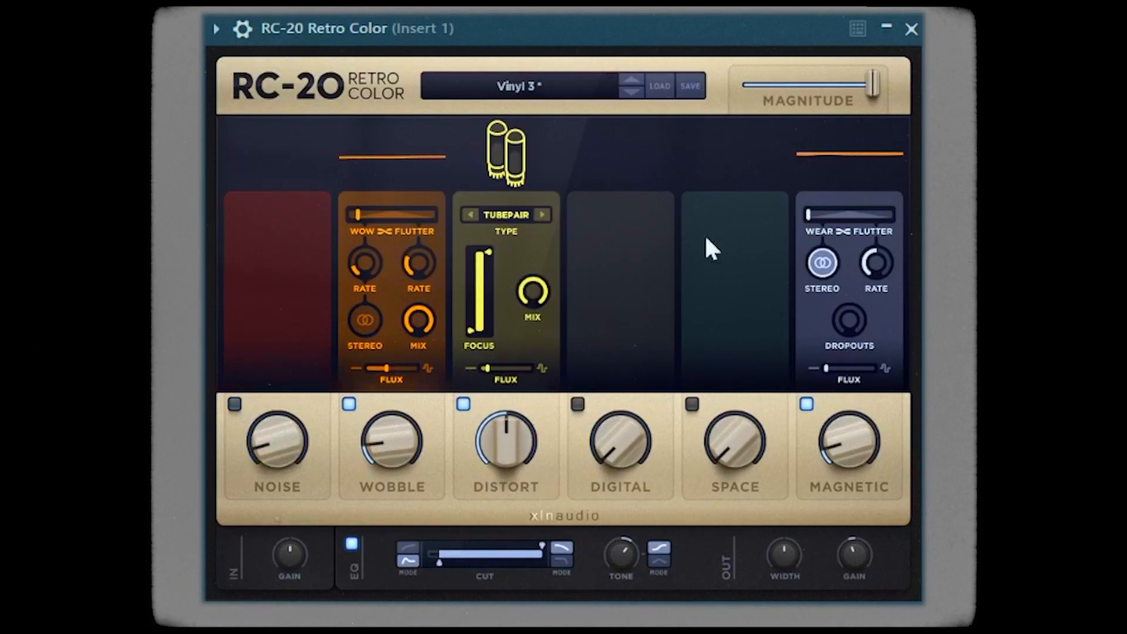
drag(872, 84, 828, 106)
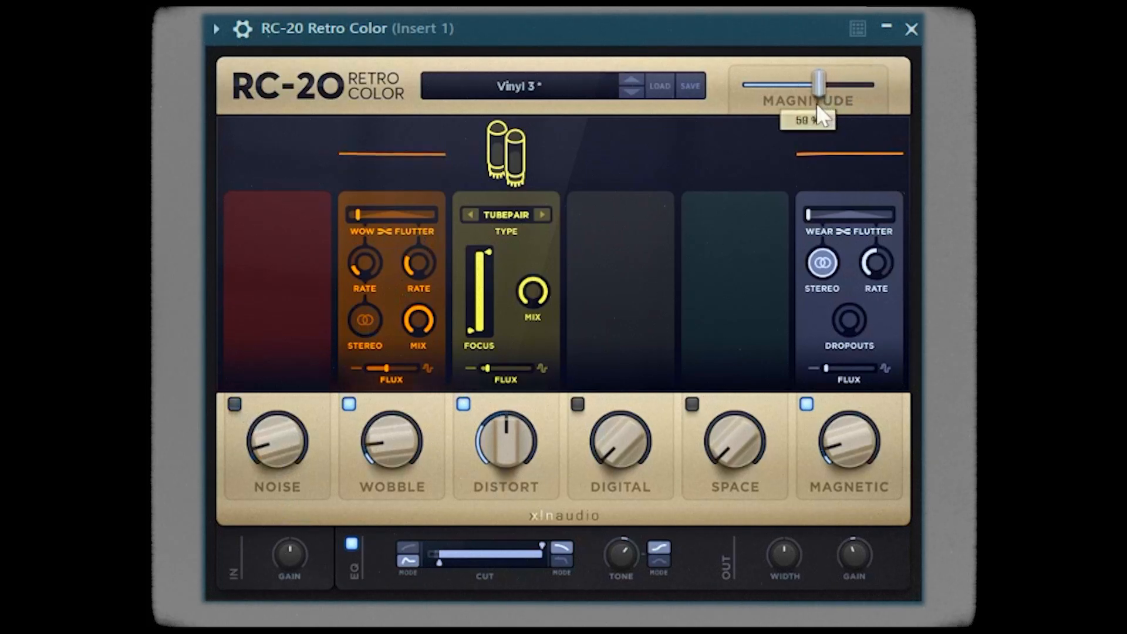
drag(817, 115, 803, 89)
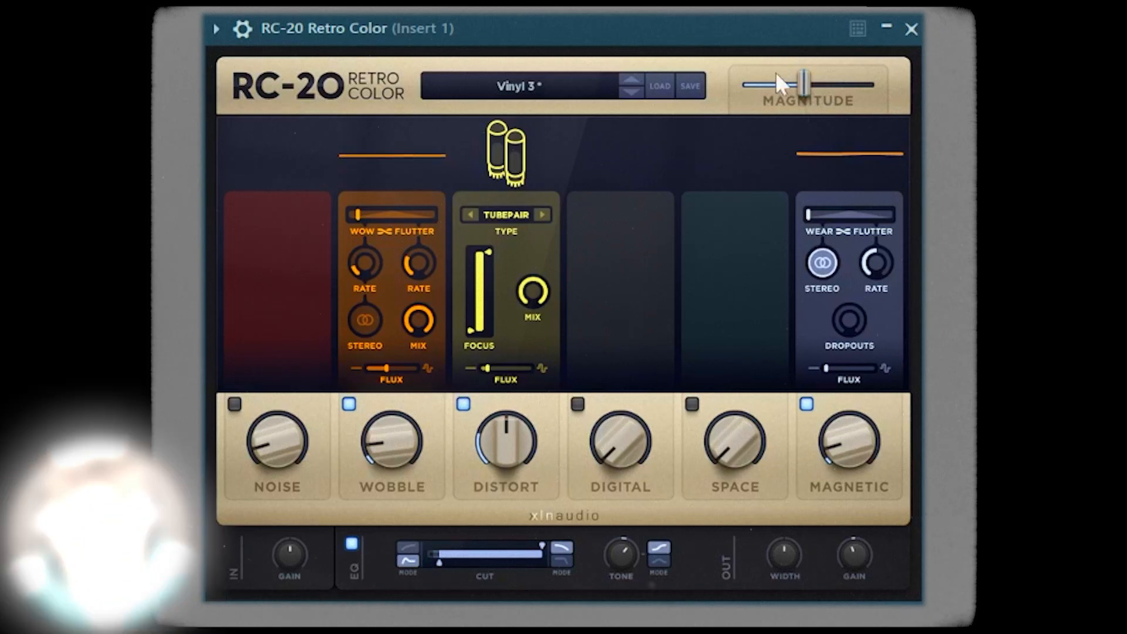
drag(485, 445, 484, 465)
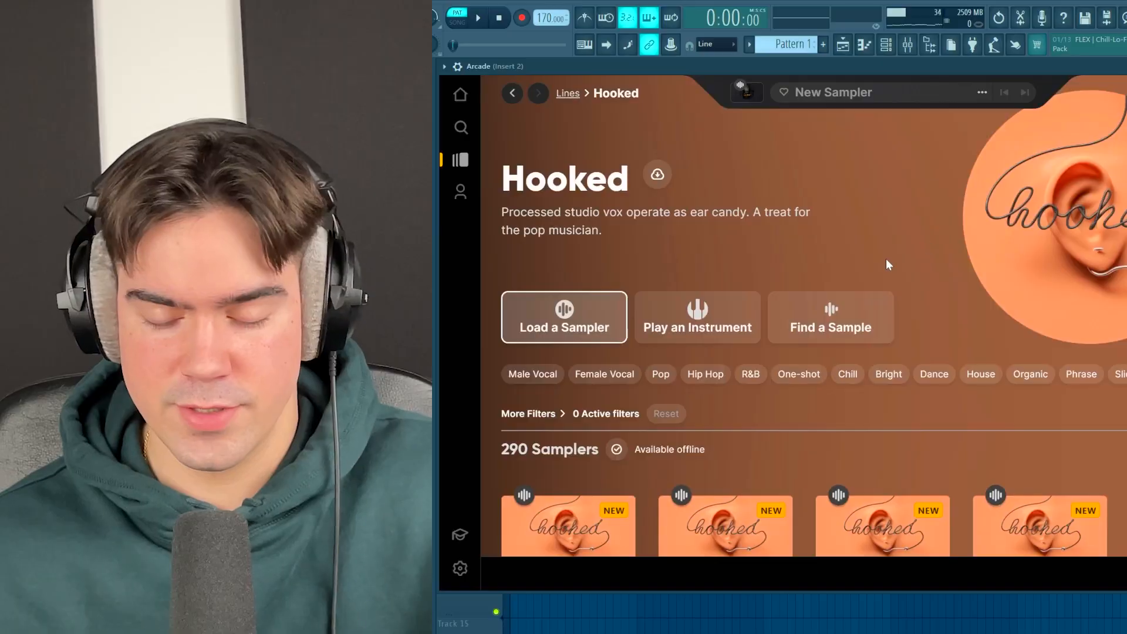
- Load the Stay Strong sampler from the Hooked line in Arcade
scroll(1059, 285, down, 3)
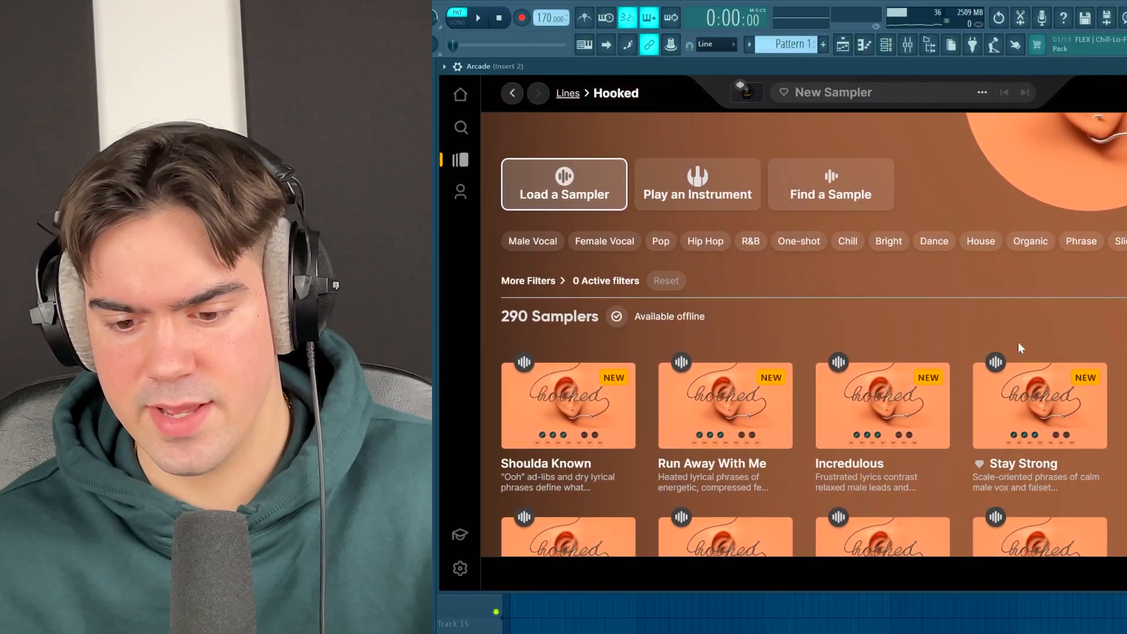
click(1039, 381)
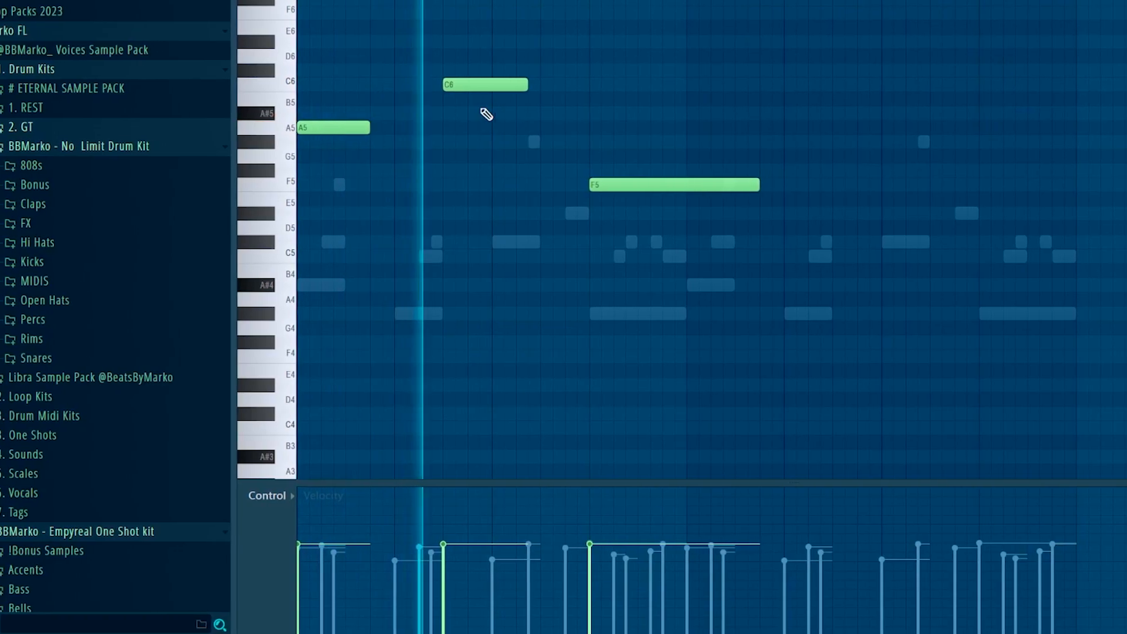
- Copy the Arcade pattern's C6 note four bars later to mid-bar 6 and place another note at the start of bar 8
drag(470, 88, 842, 98)
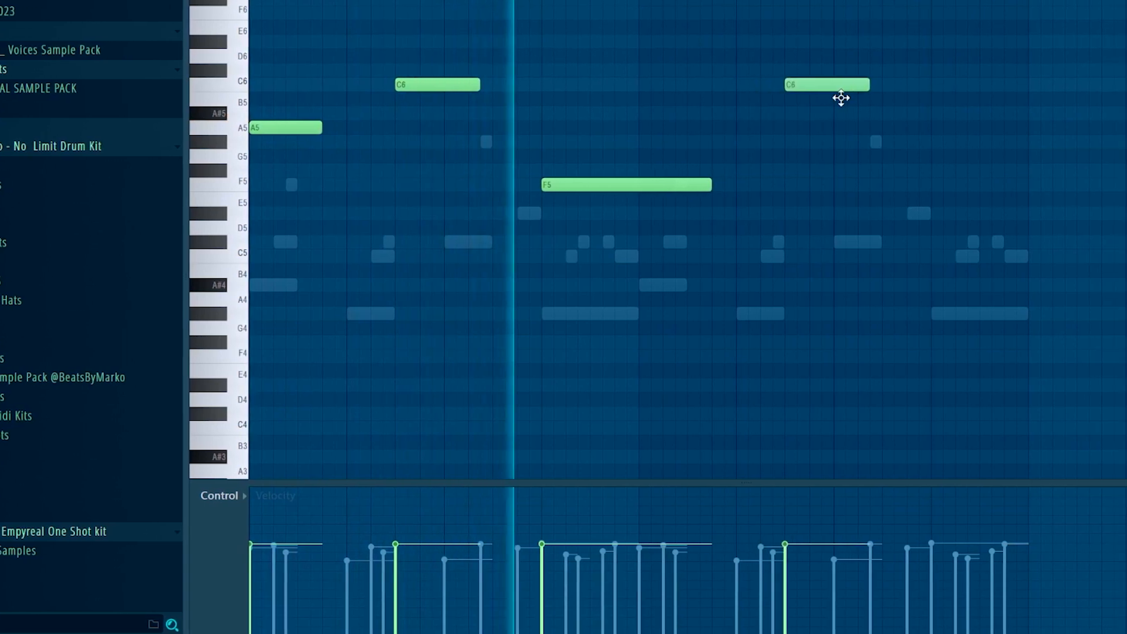
click(943, 99)
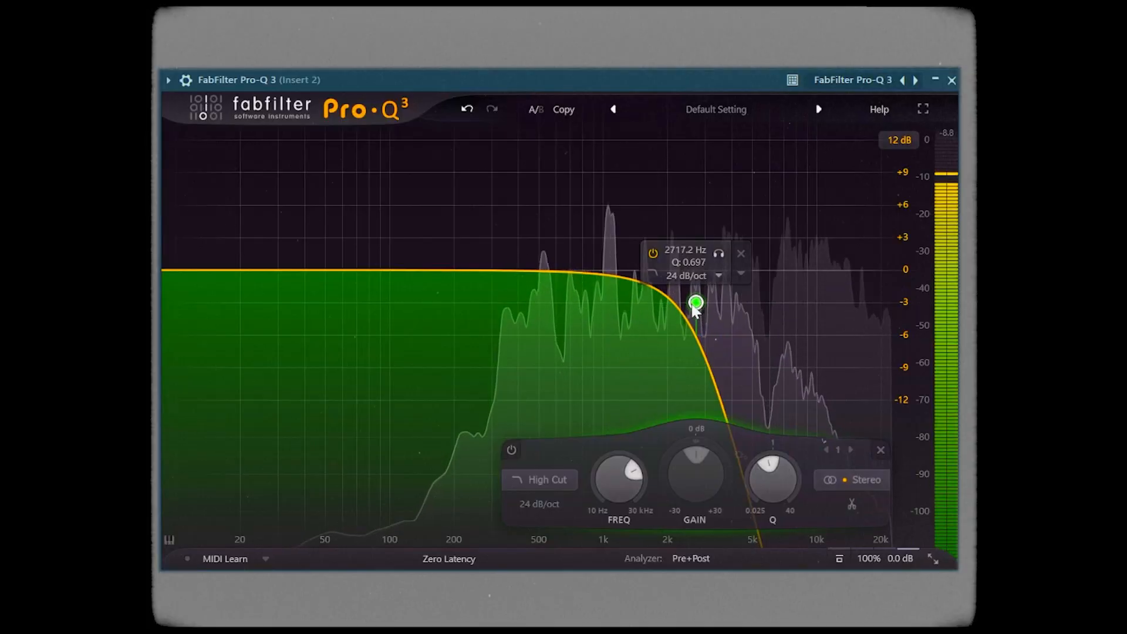
- Shape the Insert 2 EQ with an 18 dB/oct high cut near 1.5 kHz and a bell cut of about -5.8 dB near 485 Hz
drag(694, 306, 641, 315)
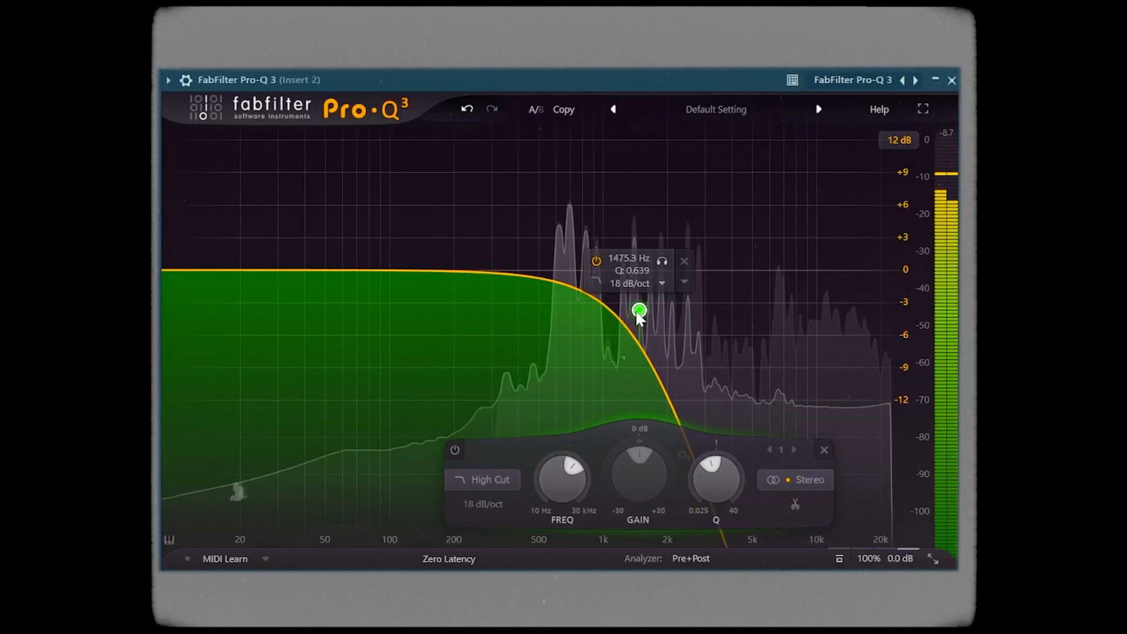
drag(556, 279, 549, 323)
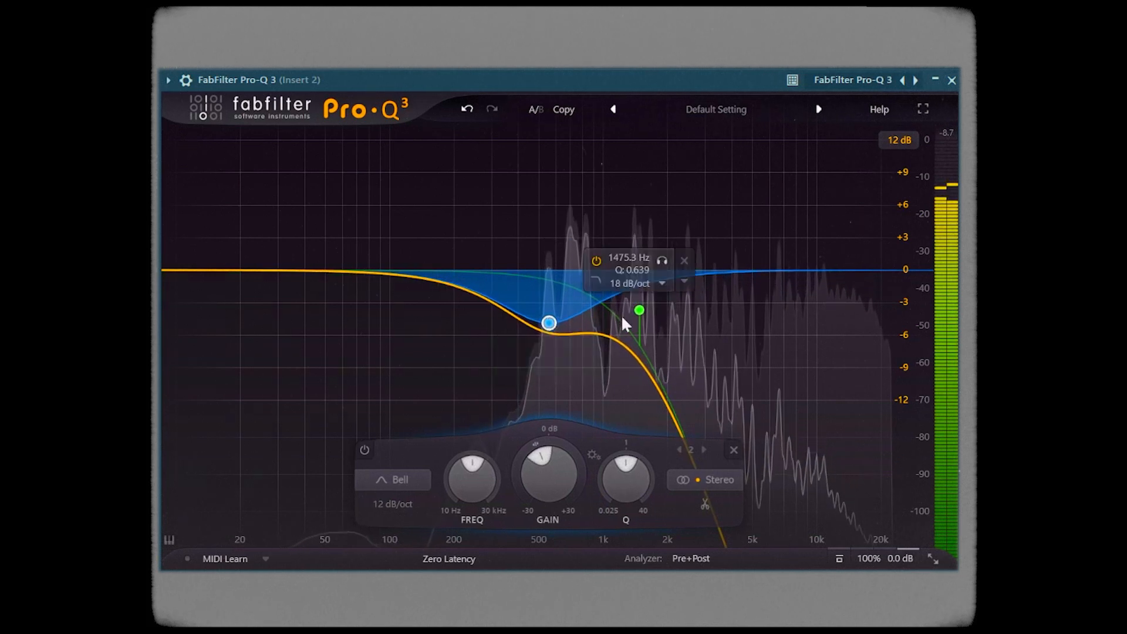
drag(633, 313, 632, 328)
drag(549, 323, 536, 332)
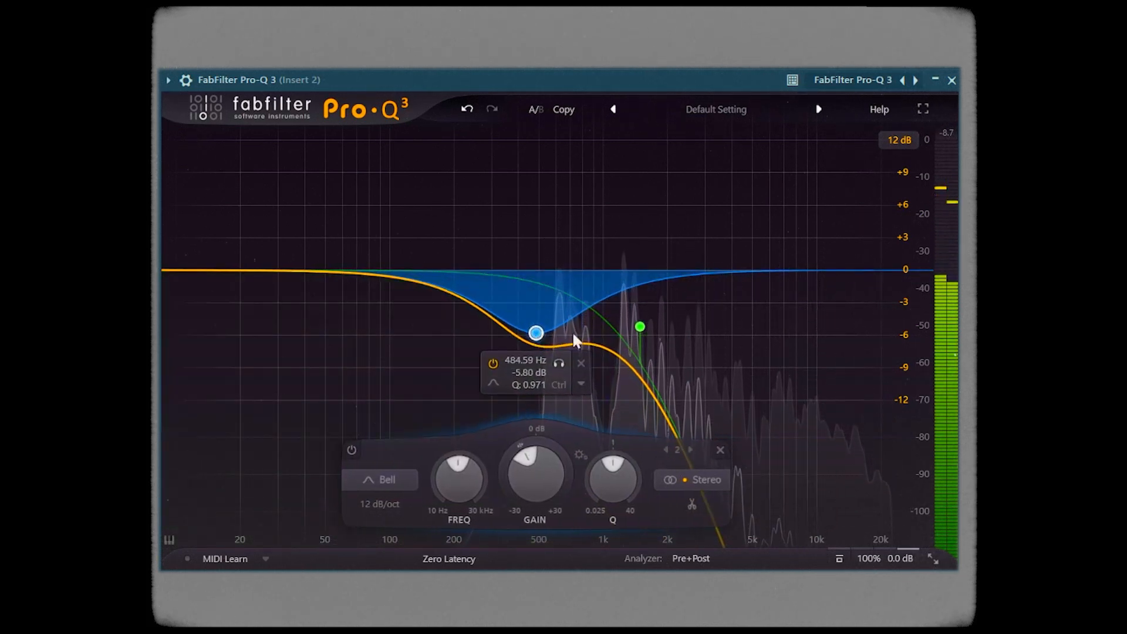
drag(640, 326, 649, 345)
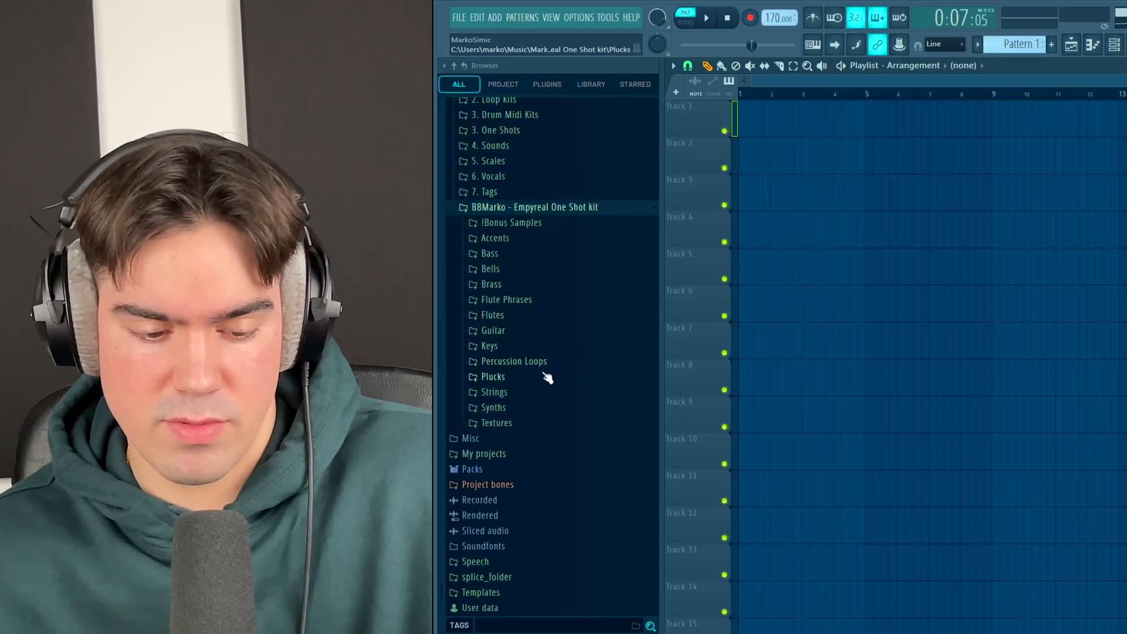
- Preview samples in the Empyreal One Shot kit's Percussion Loops folder and place 14. Perc Loop 165 at the start of playlist Track 2
scroll(552, 411, up, 3)
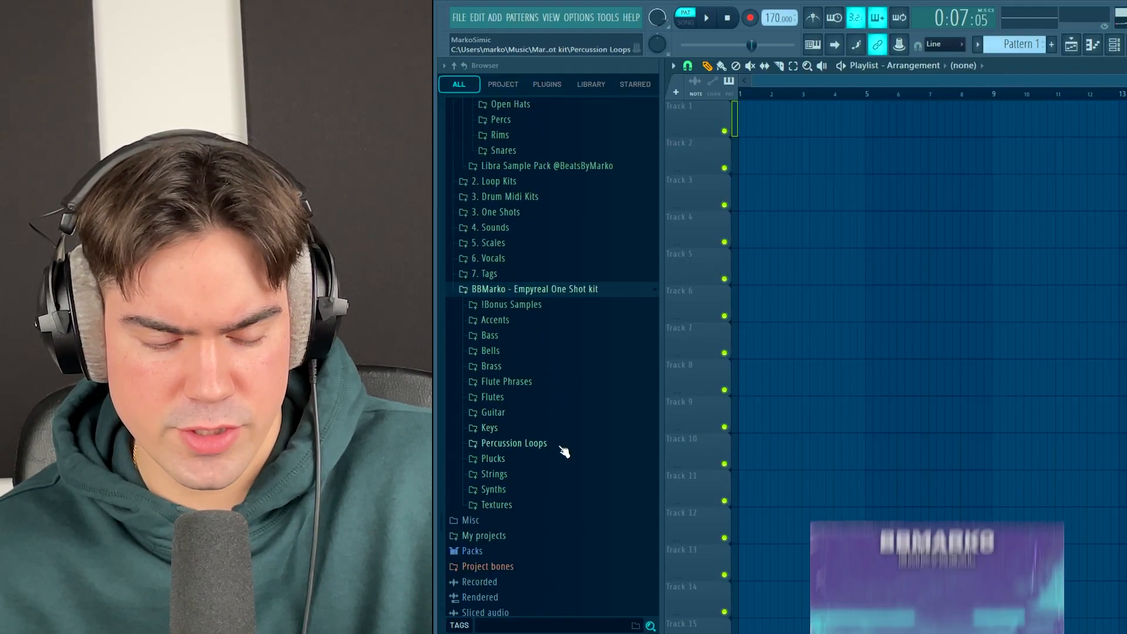
scroll(564, 411, down, 3)
click(553, 365)
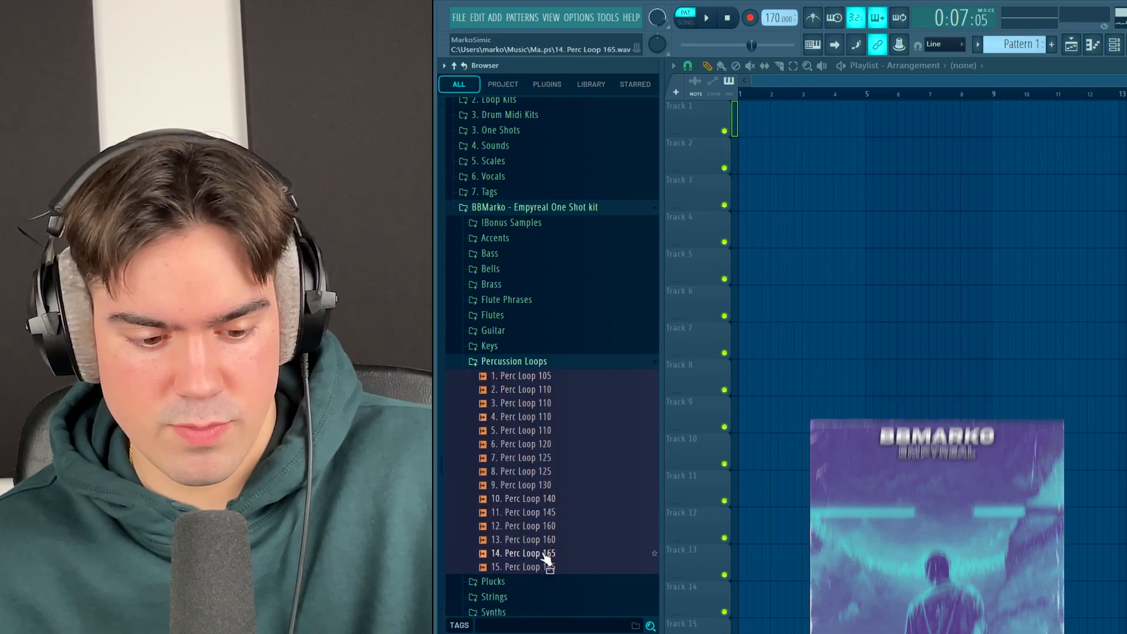
click(546, 557)
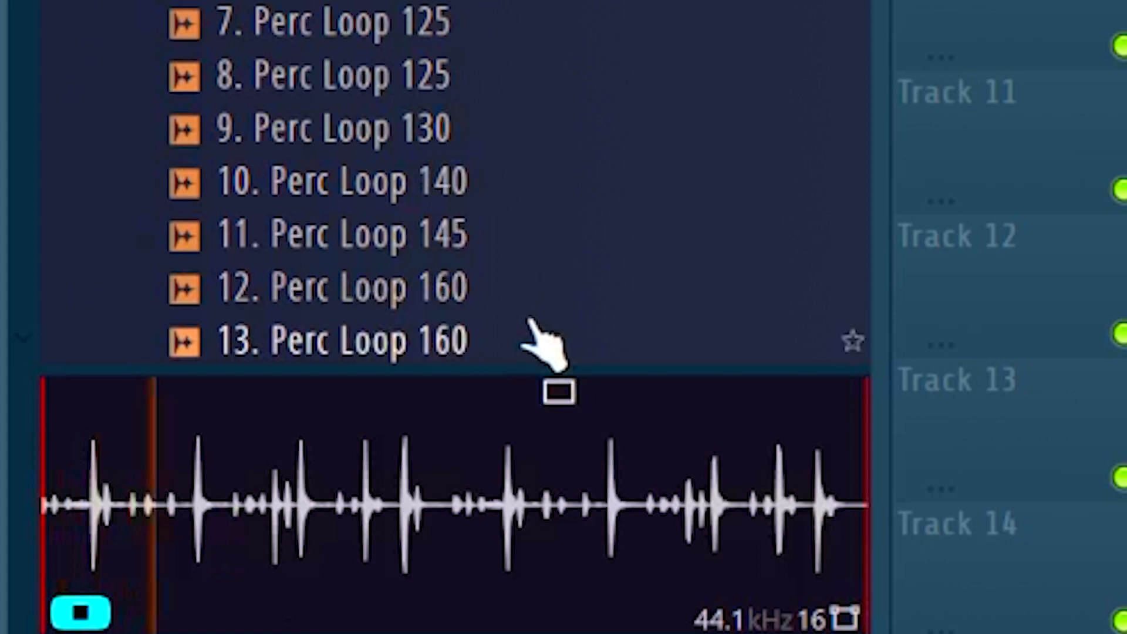
scroll(440, 82, down, 2)
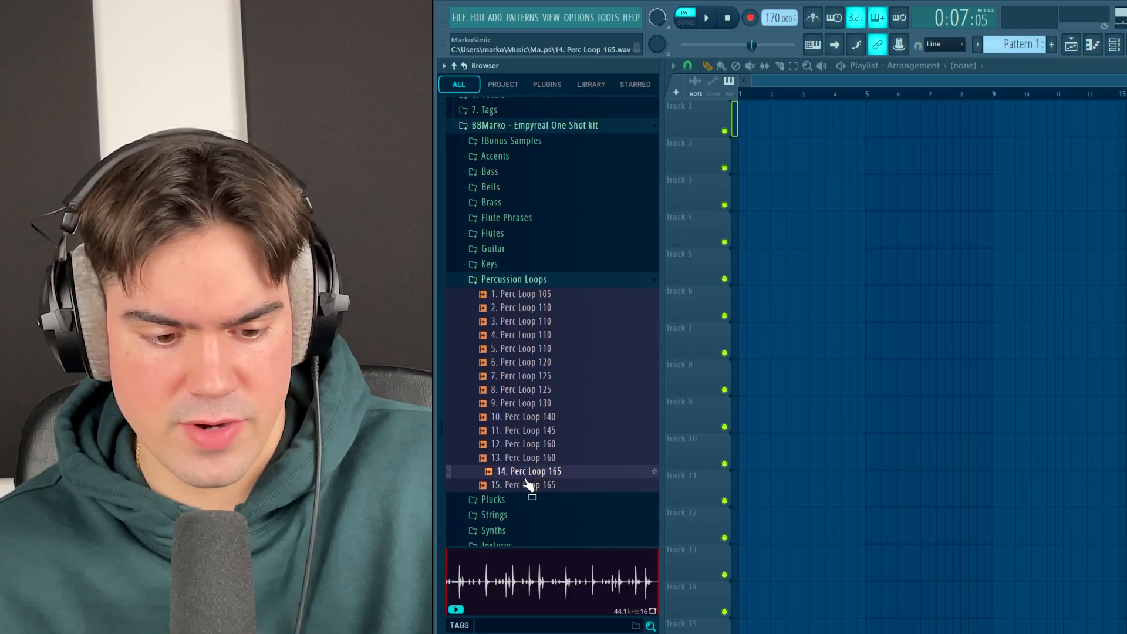
drag(526, 483, 735, 232)
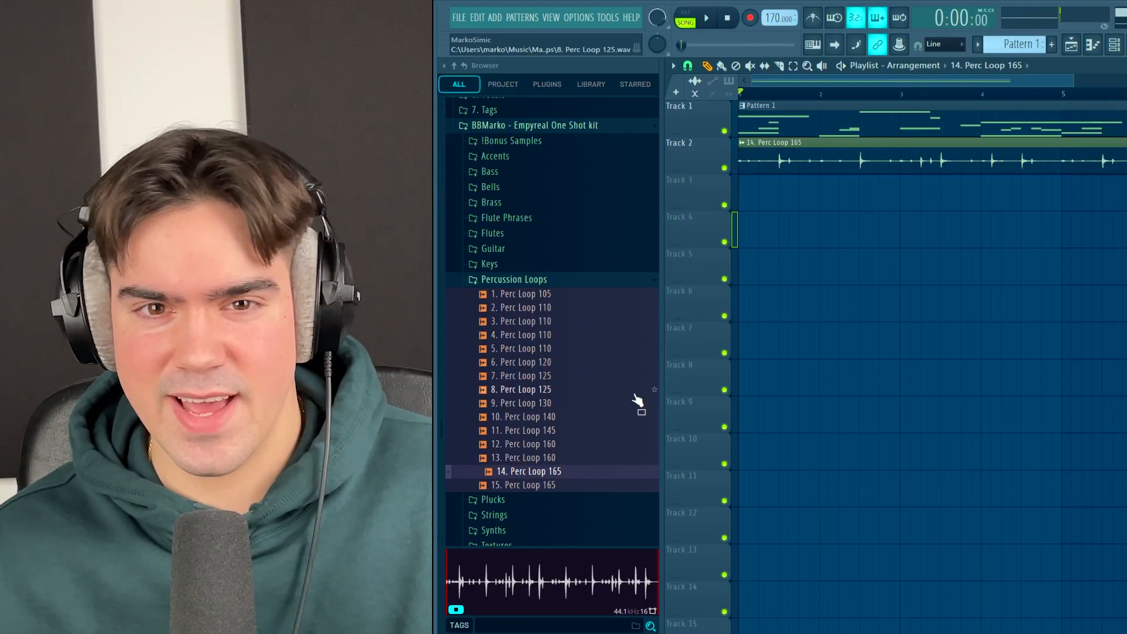
- Place Walk Into Shop from the Empyreal kit's Textures folder at the start of playlist Track 3 and lower its gain to about -24.9 dB
click(517, 280)
click(517, 425)
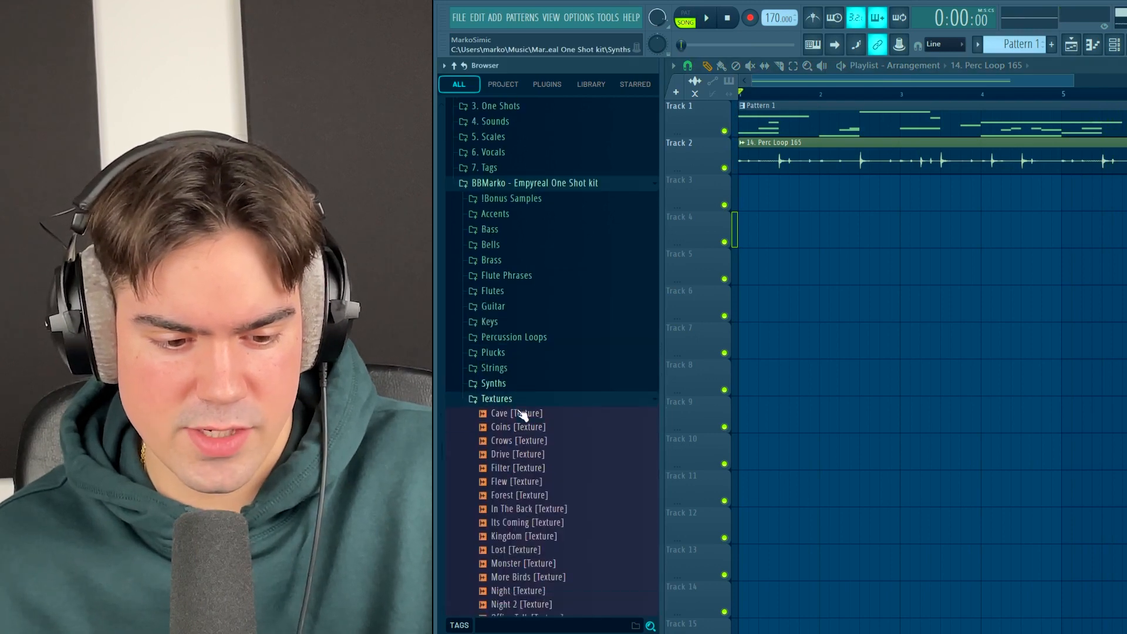
scroll(567, 422, down, 6)
click(528, 425)
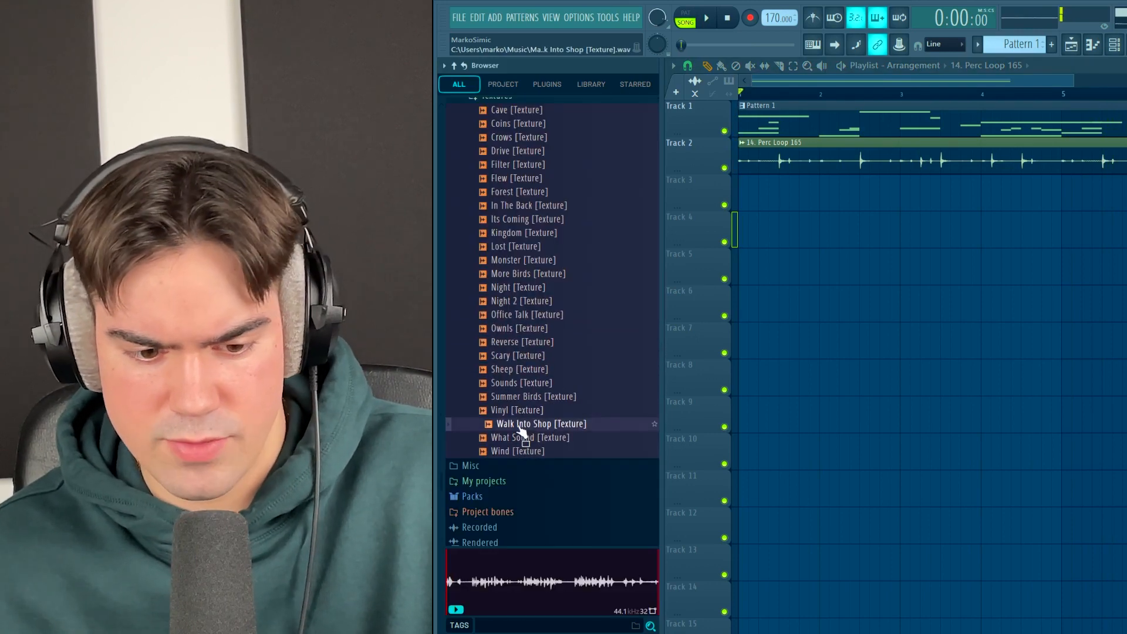
drag(521, 432, 770, 207)
key(space)
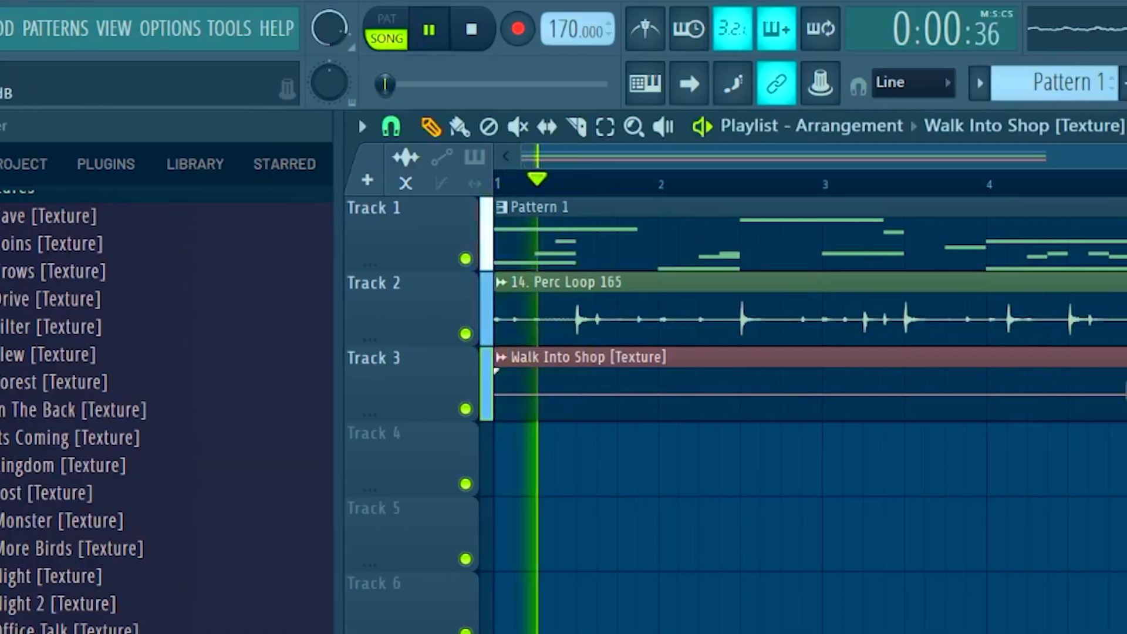
drag(1065, 208, 1064, 210)
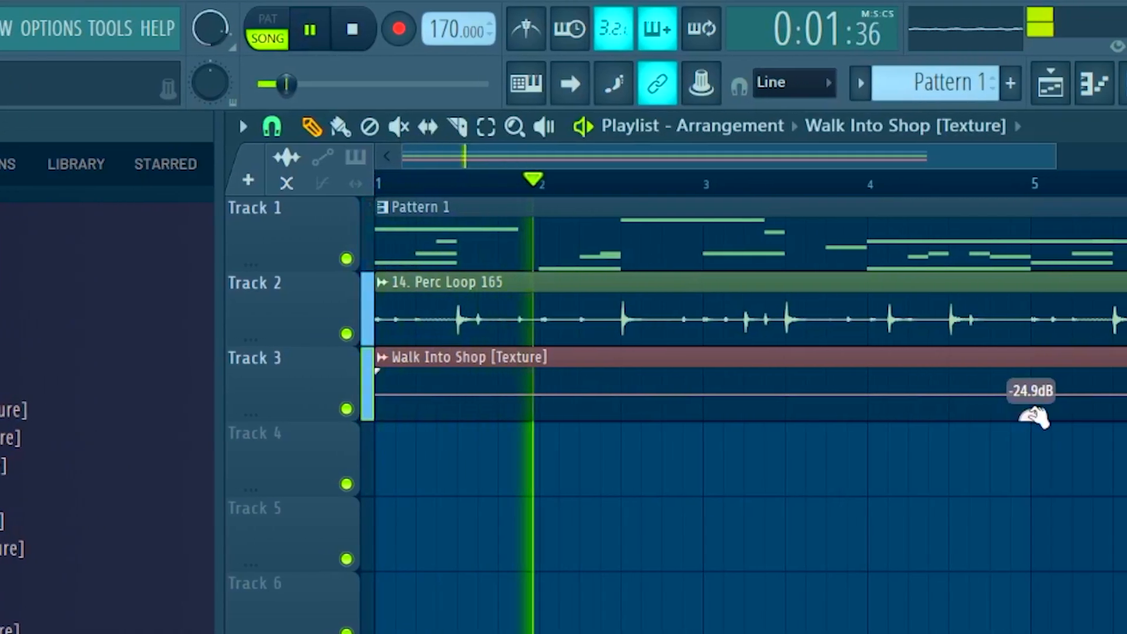
- Browse the Empyreal kit's Guitar samples, load Break [Guitar] as a sampler channel, and reverse it
scroll(580, 486, up, 4)
scroll(605, 499, up, 3)
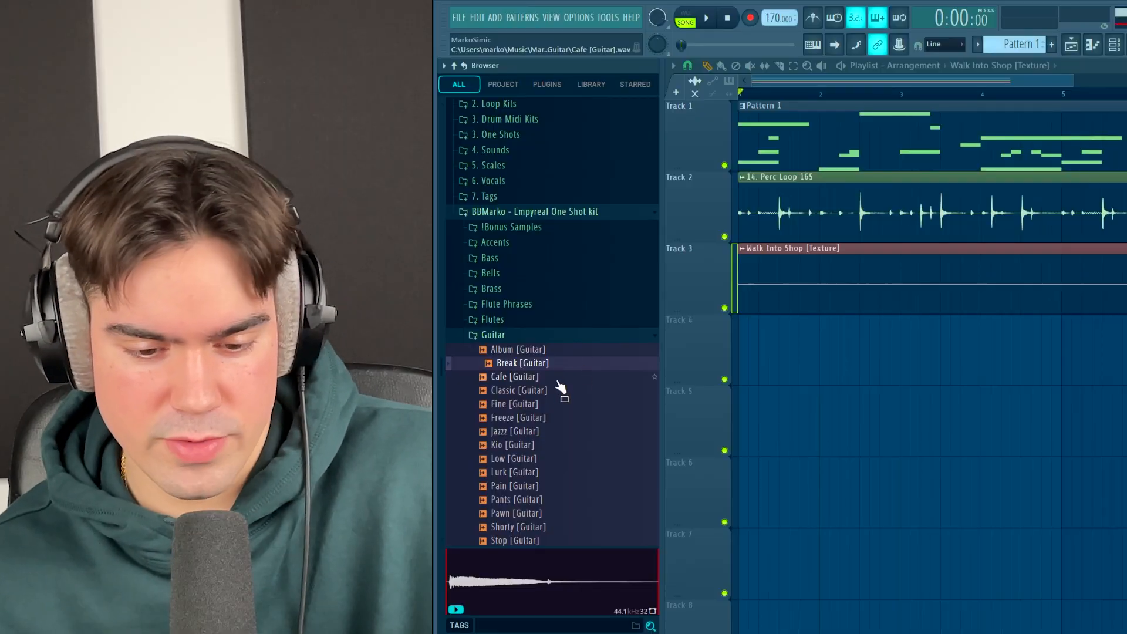
scroll(541, 326, down, 3)
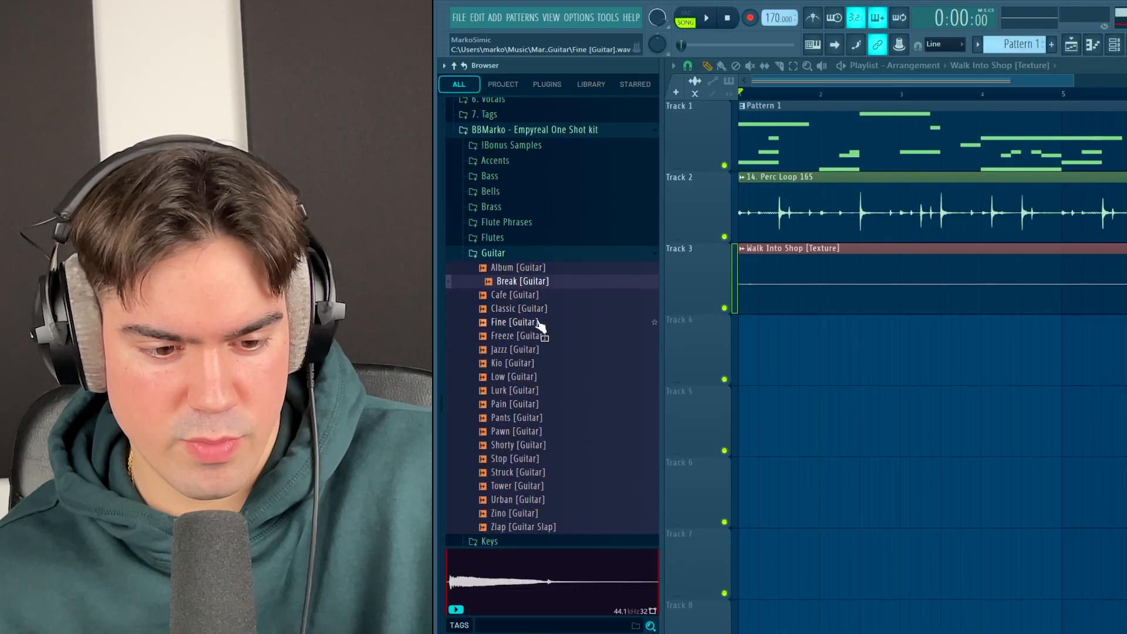
key(F6)
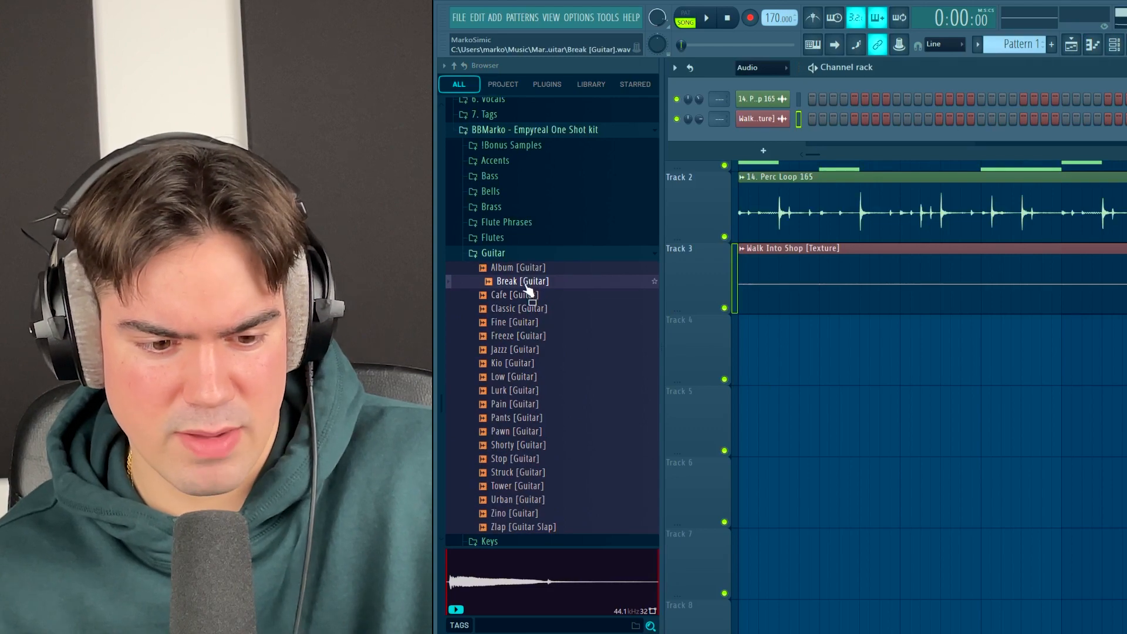
drag(528, 286, 764, 138)
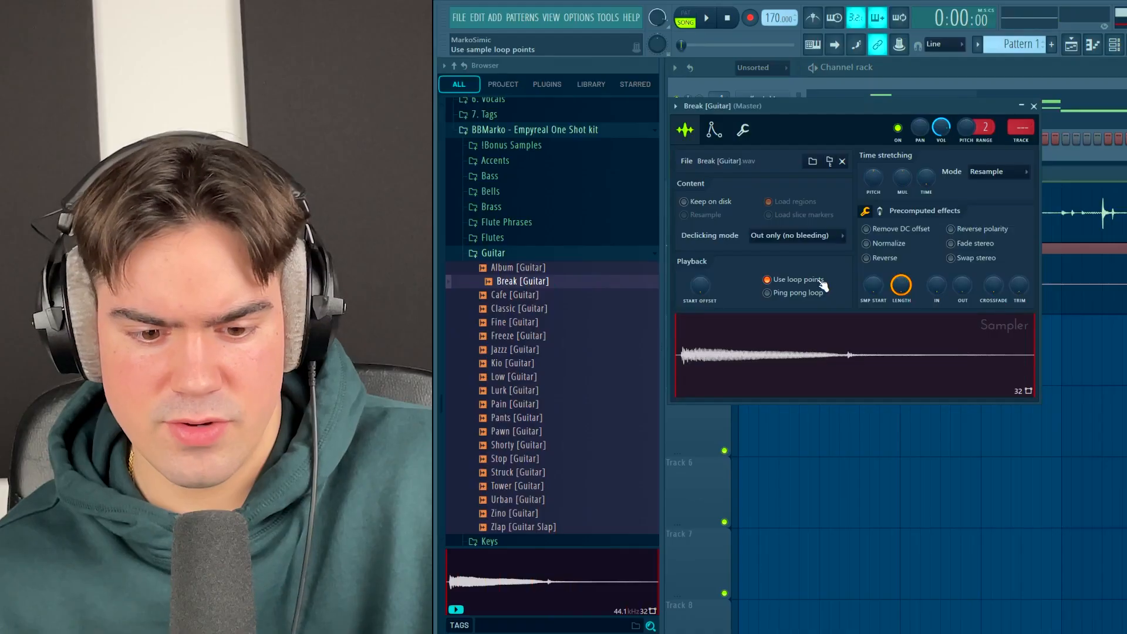
click(881, 259)
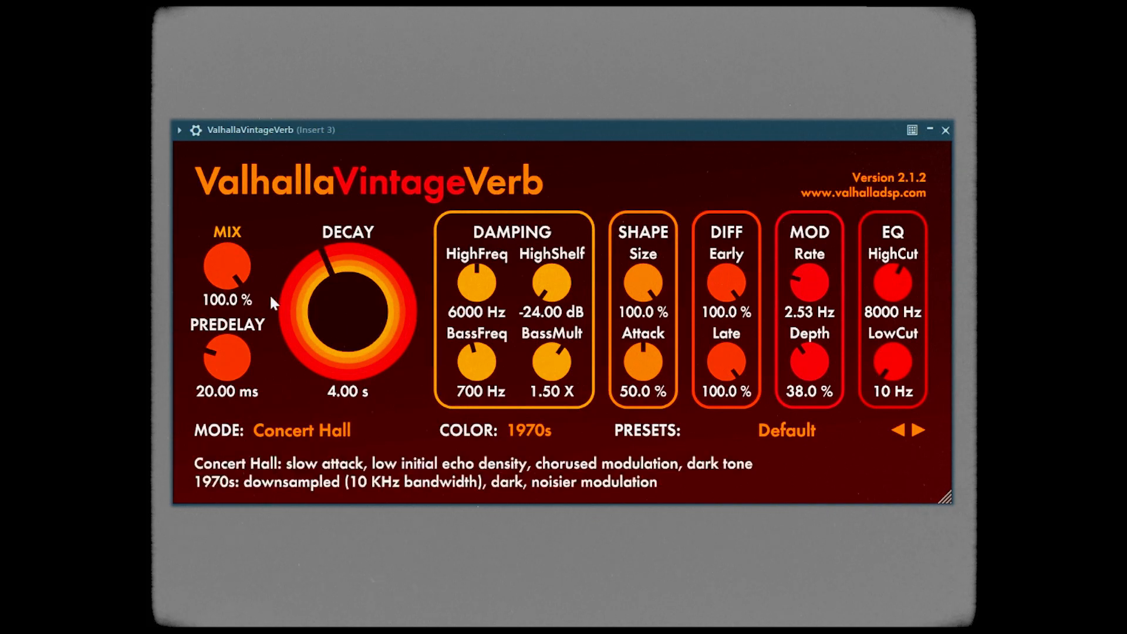
- Lower the mix of the Insert 3 ValhallaVintageVerb and move the Pro-Q 3 36 dB/oct high cut to about 4.5 kHz
drag(228, 266, 227, 287)
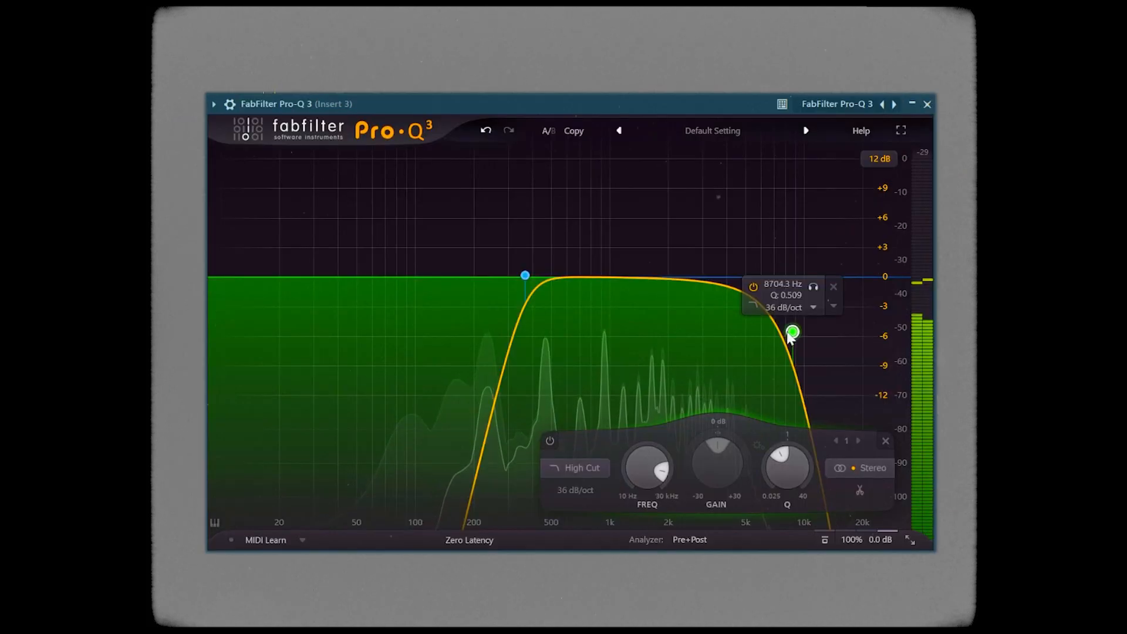
drag(793, 333, 774, 341)
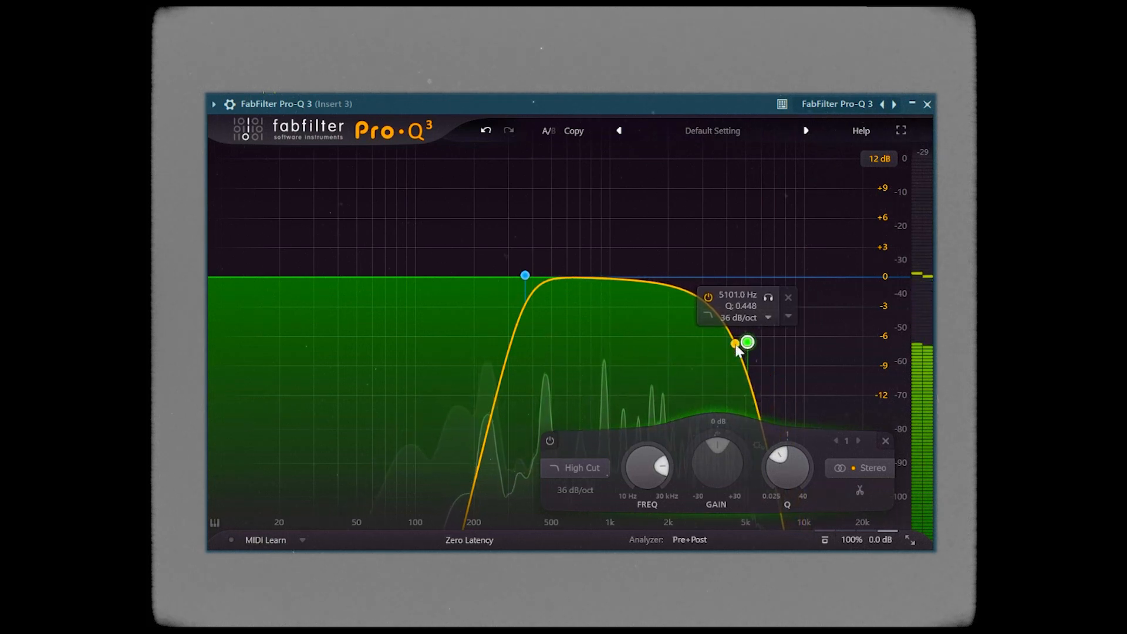
drag(743, 350, 741, 351)
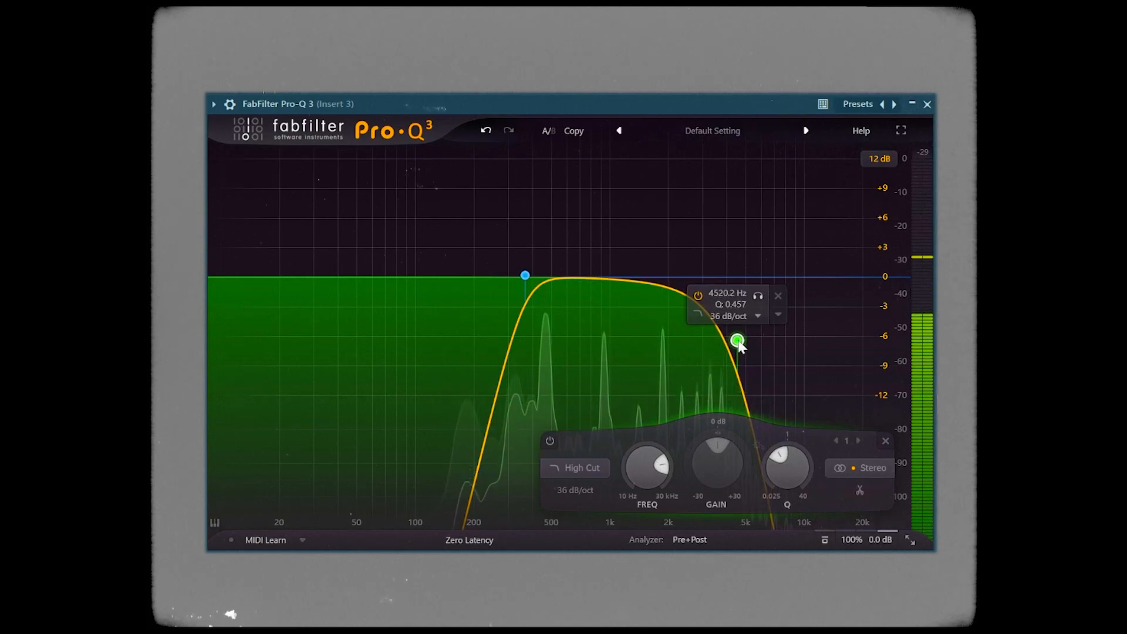
drag(739, 356, 744, 356)
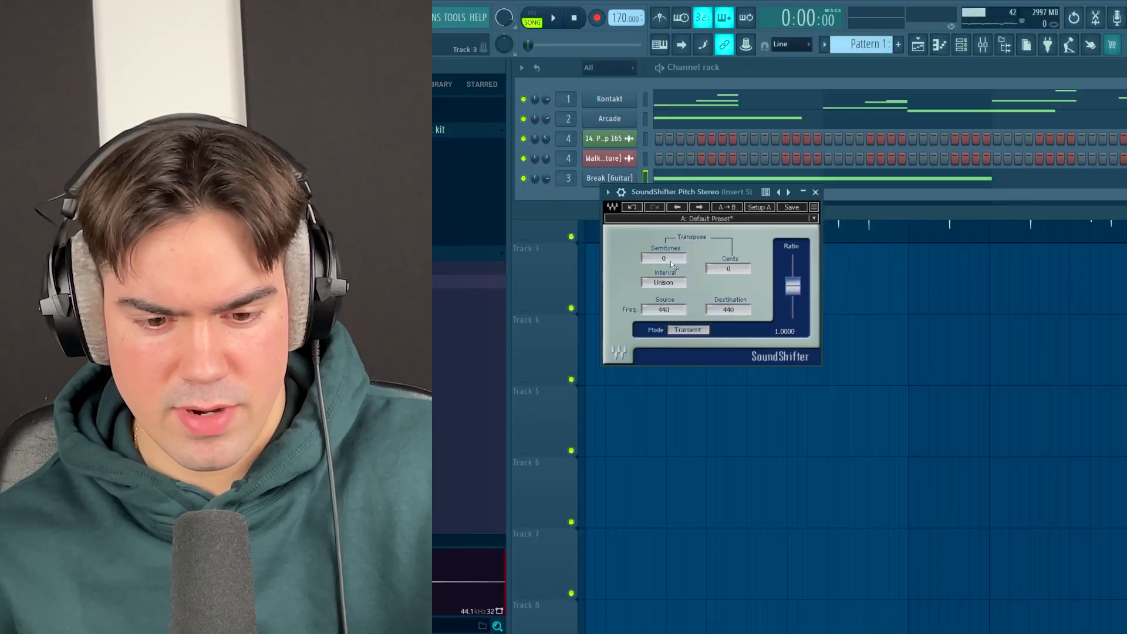
- Transpose Insert 5 by -3 semitones with SoundShifter Pitch Stereo and split Pattern 1 by channel onto separate playlist tracks
scroll(675, 257, down, 3)
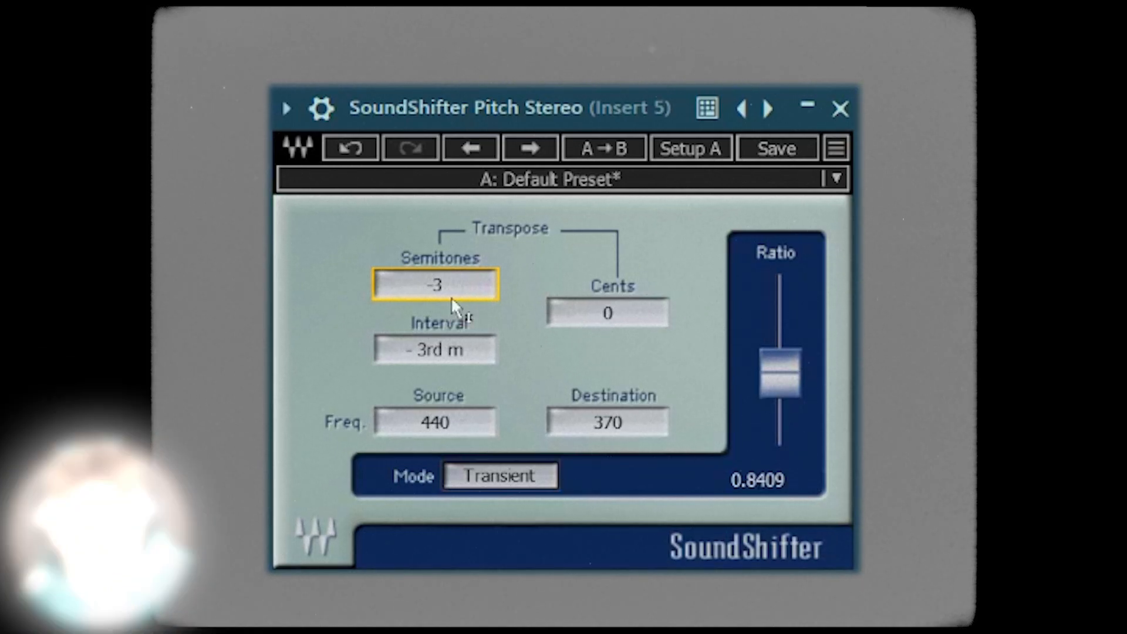
click(453, 299)
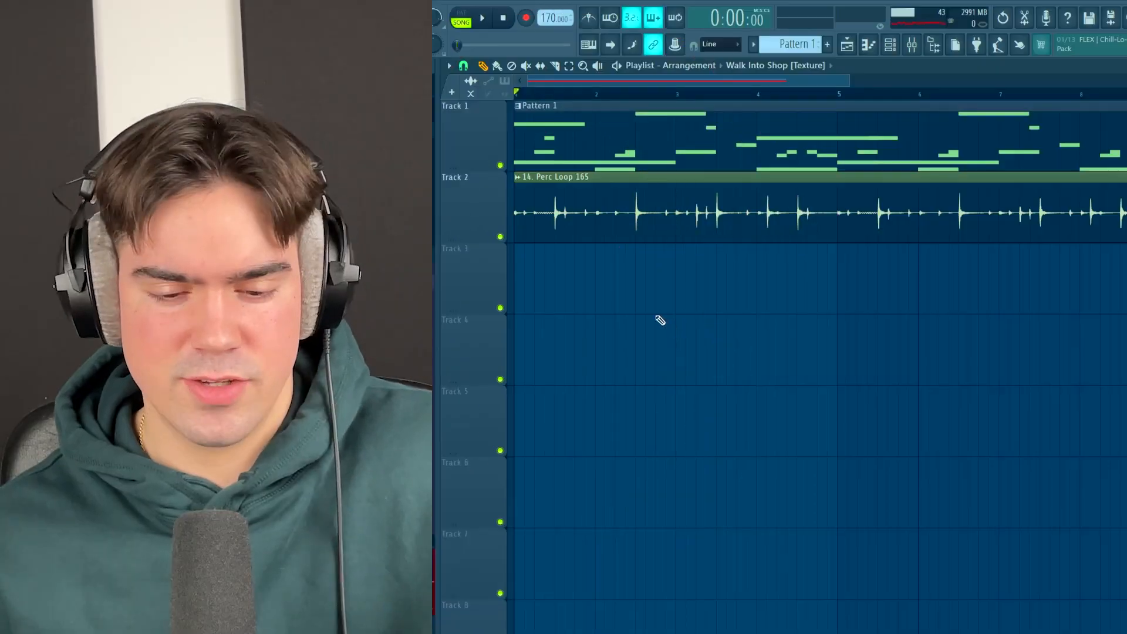
click(826, 219)
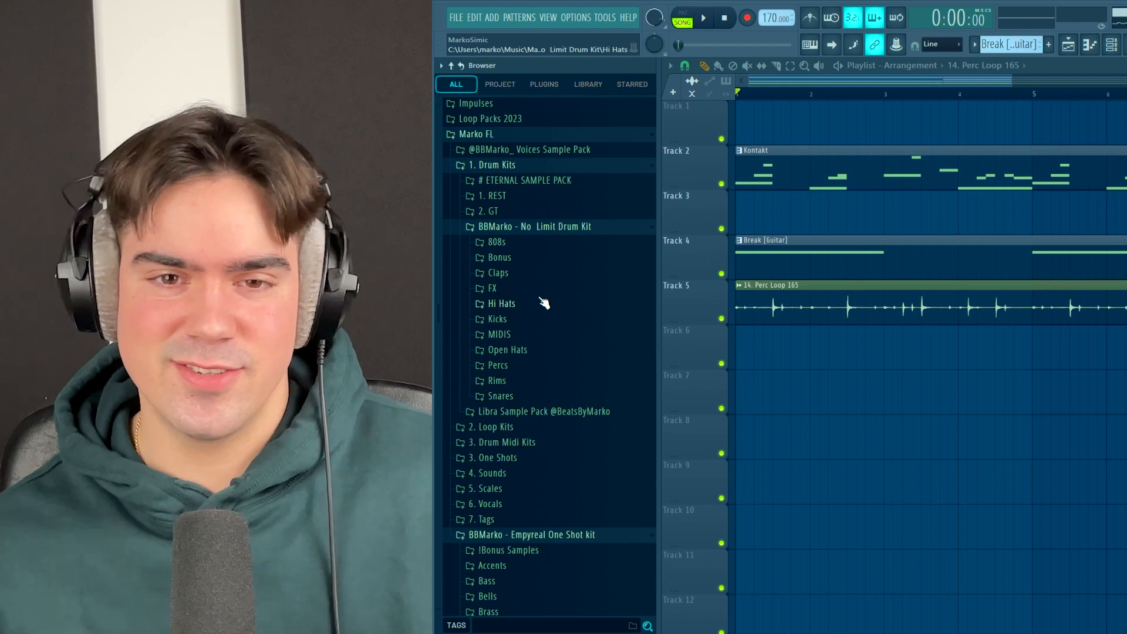
- Load Fresh [Open-Hat] from the No Limit Drum Kit's Open Hats folder into the channel rack
key(F6)
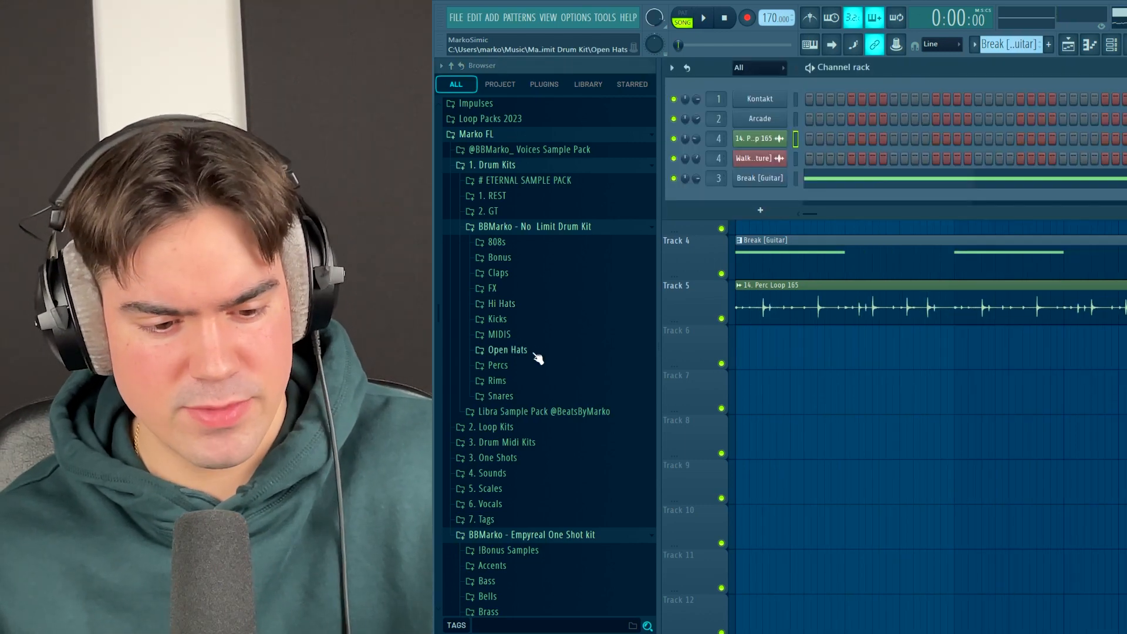
click(534, 352)
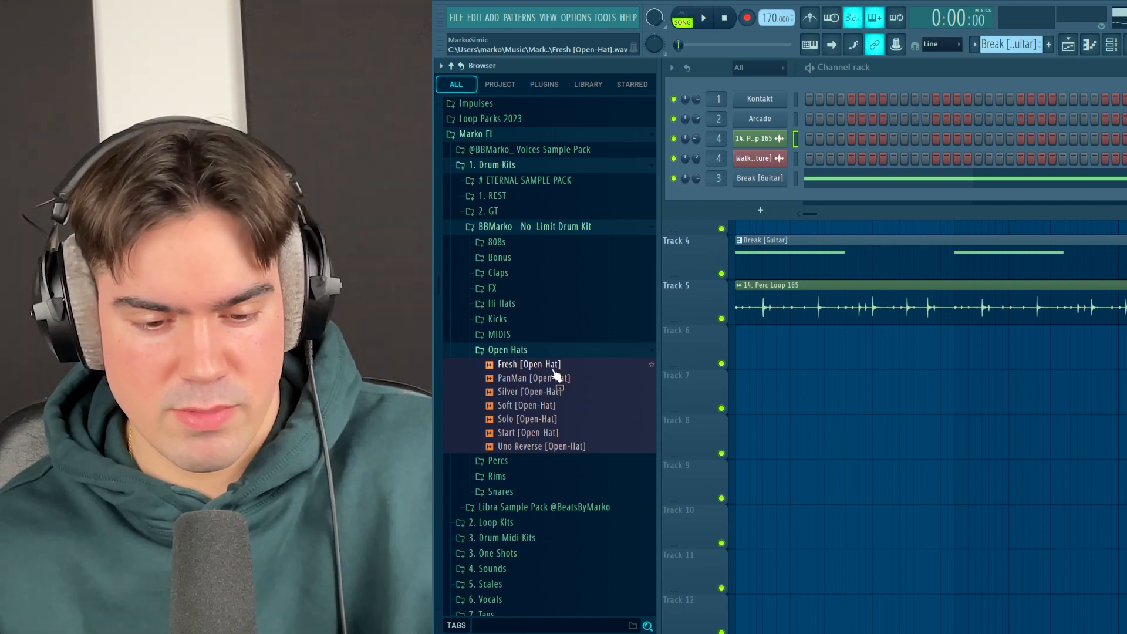
drag(530, 371, 586, 374)
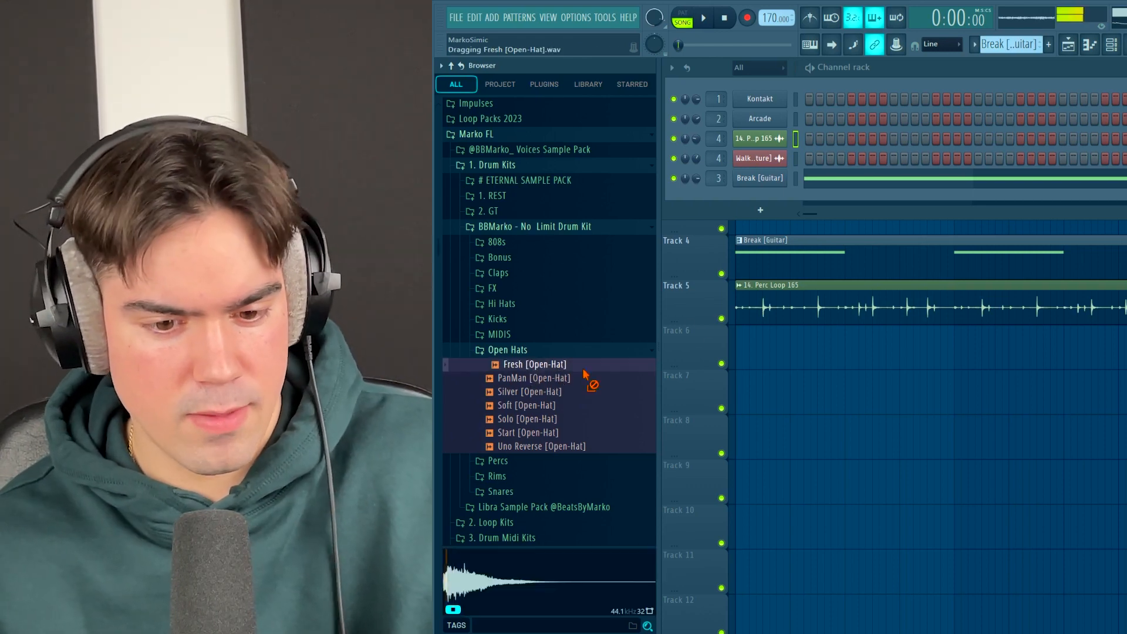
drag(772, 203, 771, 202)
- Sequence the Go To clap in Pattern 4 on steps 9, 25, 41 and 57
click(782, 376)
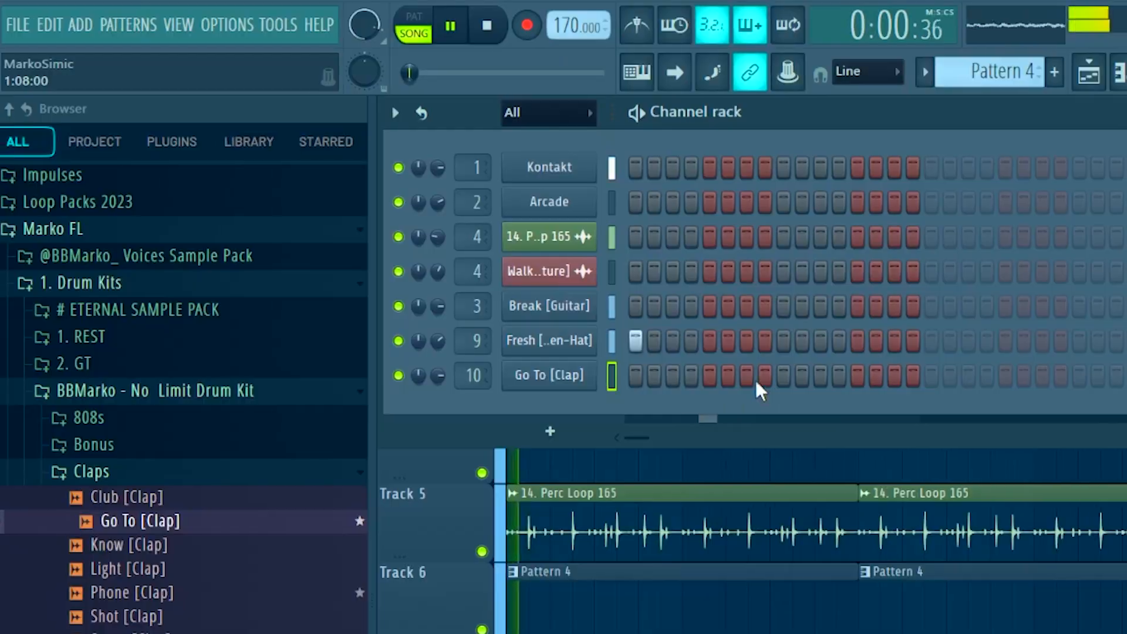
click(1078, 376)
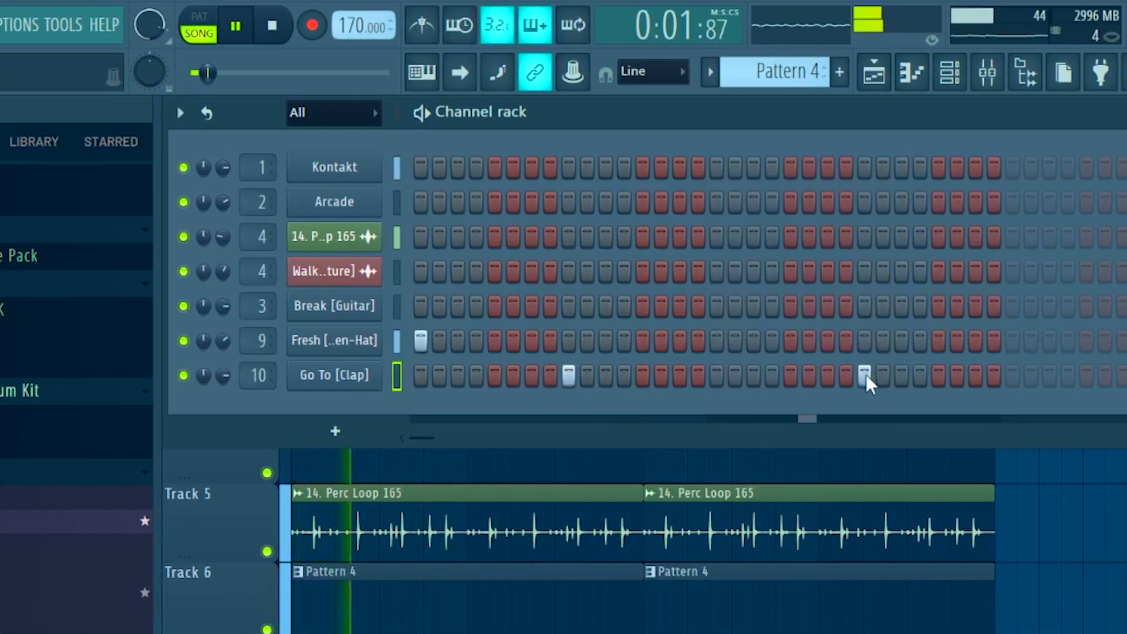
click(1089, 376)
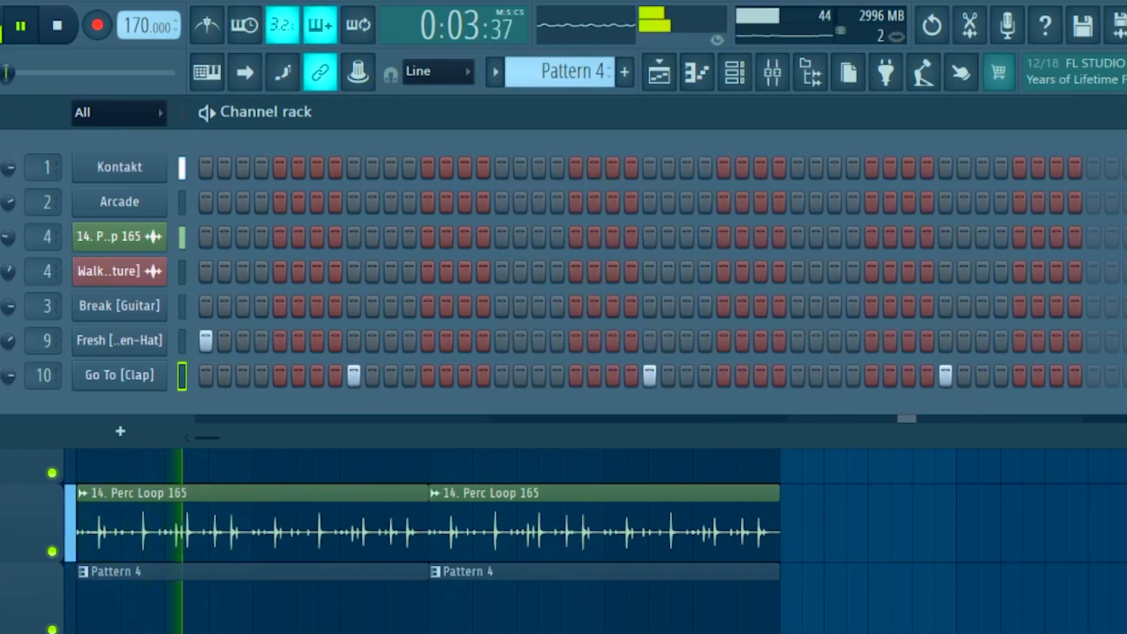
click(1099, 376)
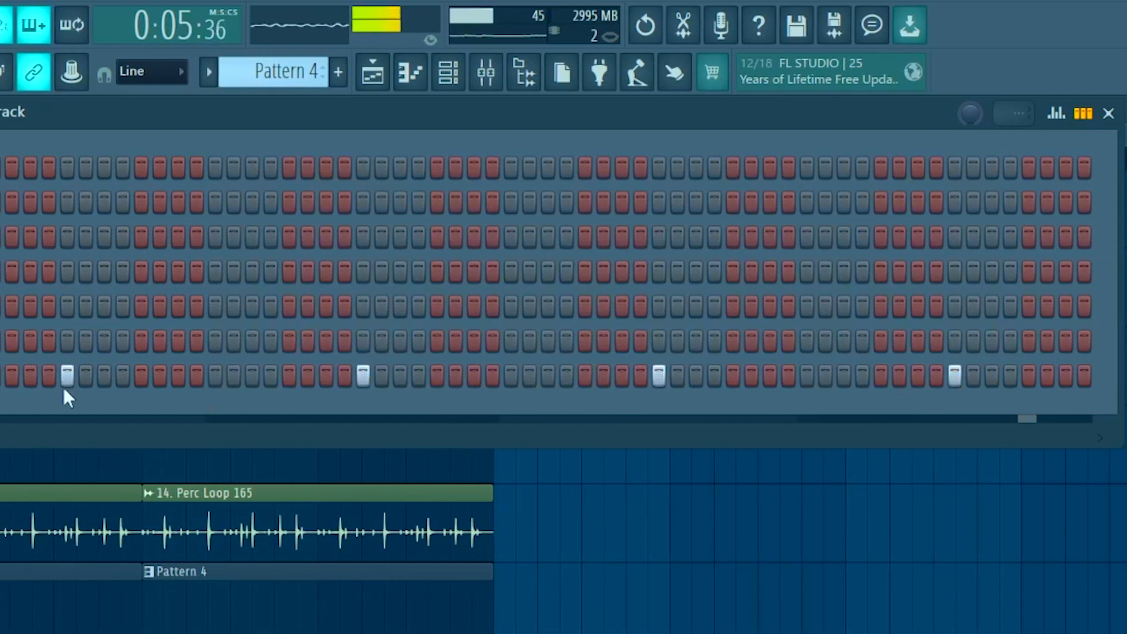
right_click(48, 375)
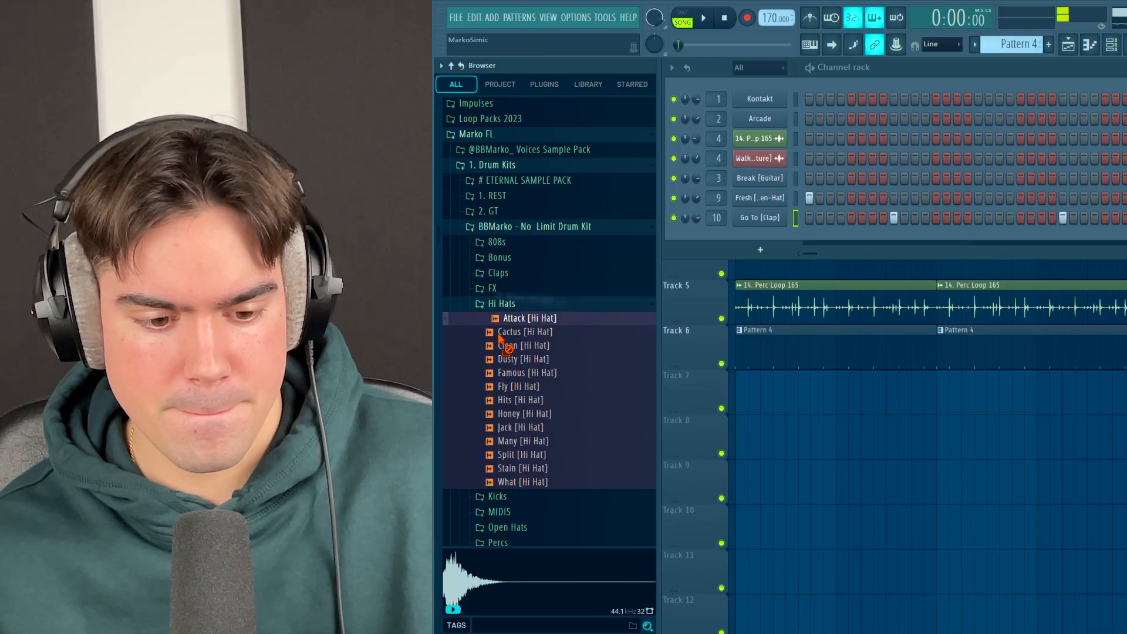
- Load Attack [Hi Hat] into the channel rack and refine its opening C5 and B4 notes, deleting one C5 and lengthening the second B4
drag(499, 339, 746, 248)
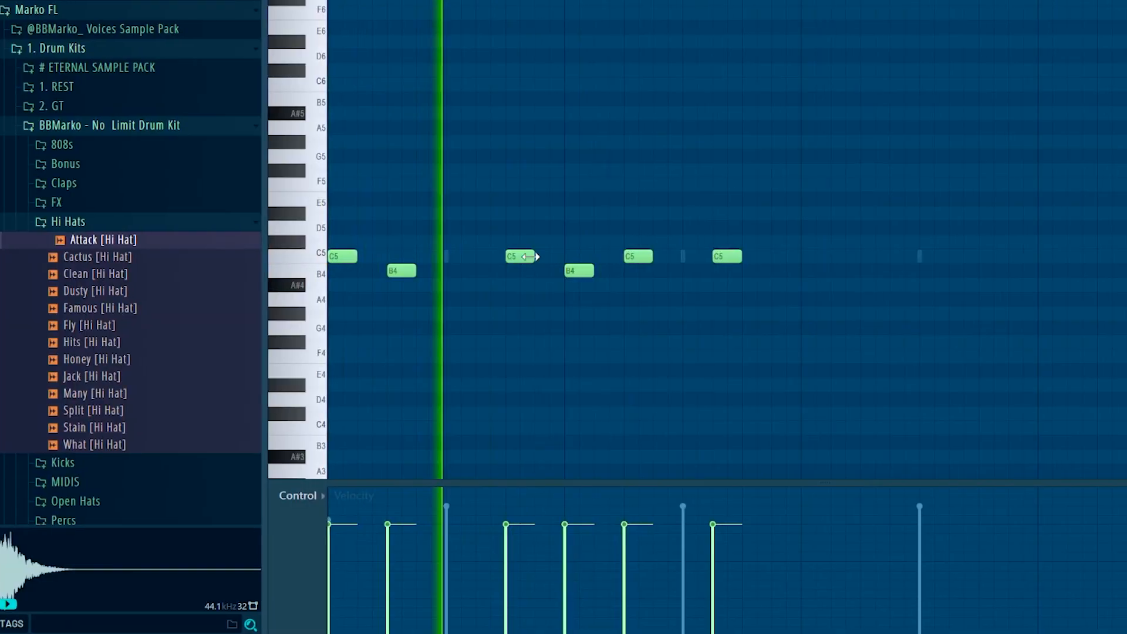
right_click(593, 258)
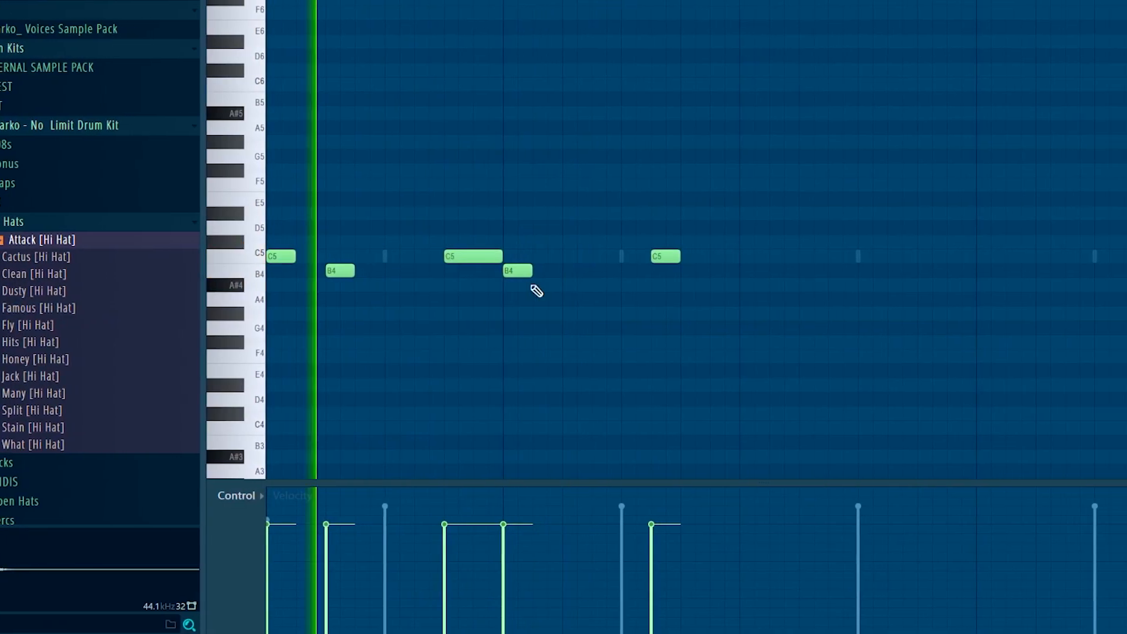
drag(548, 271, 578, 271)
key(space)
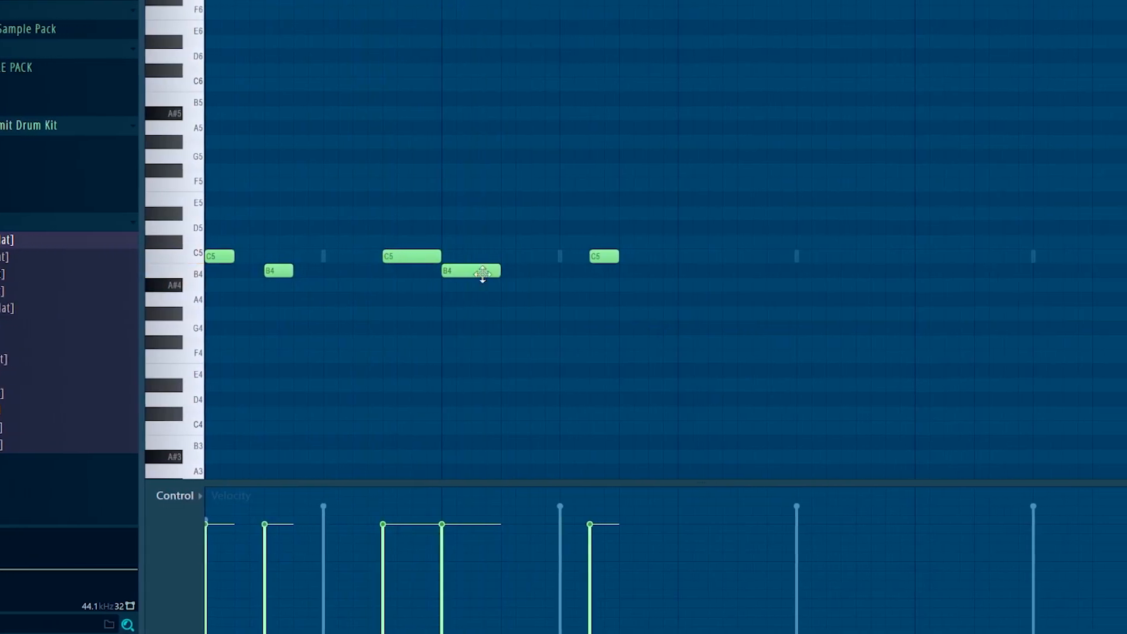
mouse_move(498, 272)
mouse_down()
mouse_move(485, 259)
mouse_move(496, 271)
mouse_up()
key(space)
right_click(483, 272)
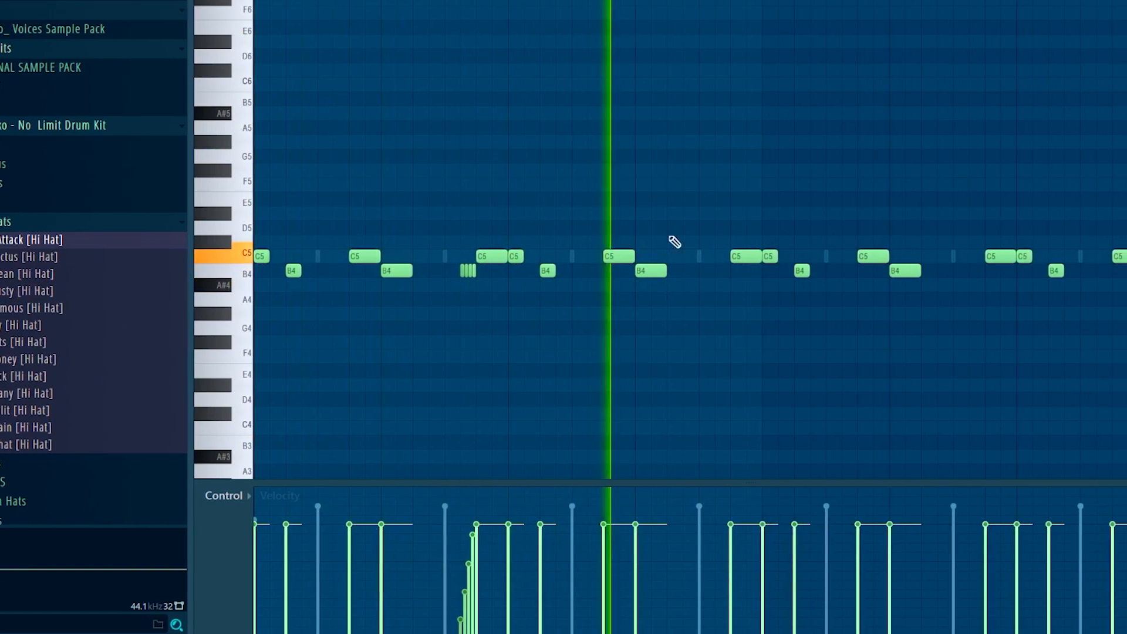
- Delete the hi-hat notes after the opening phrase, duplicate that phrase across the rest of Pattern 4, and play it back
scroll(769, 293, down, 1)
drag(697, 222, 1126, 420)
key(Delete)
key(ctrl+b)
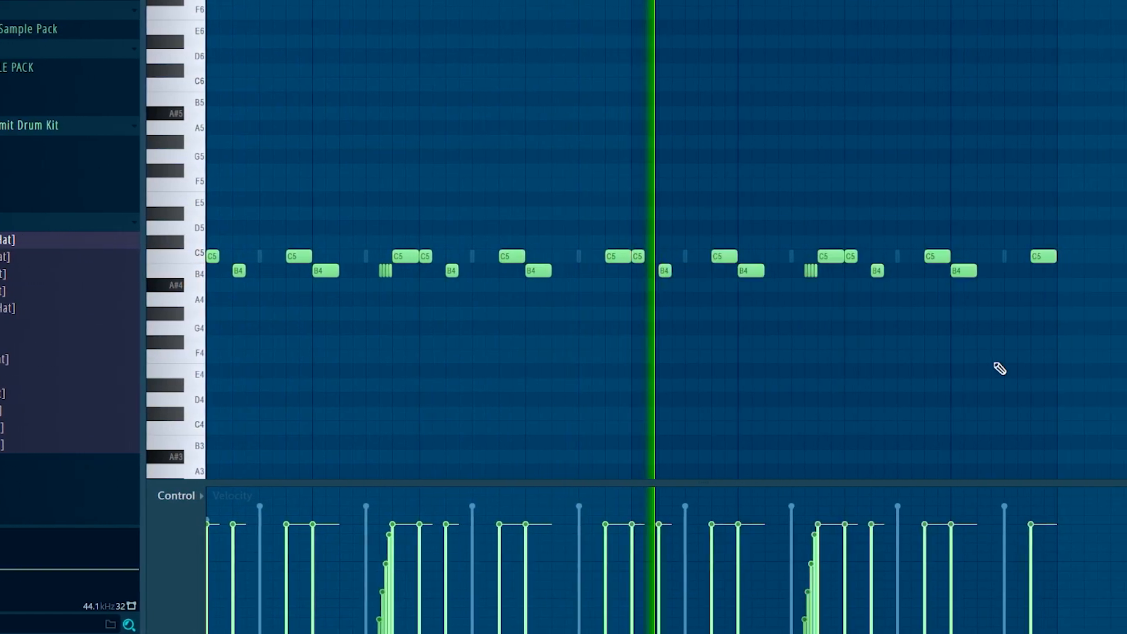
scroll(588, 321, down, 1)
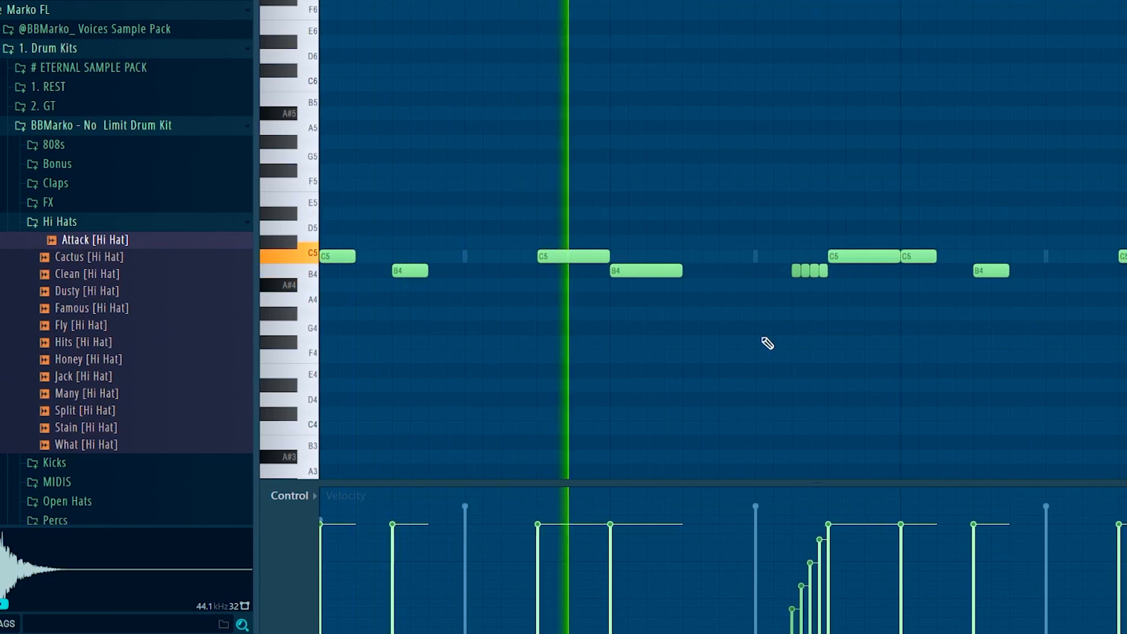
scroll(688, 317, down, 2)
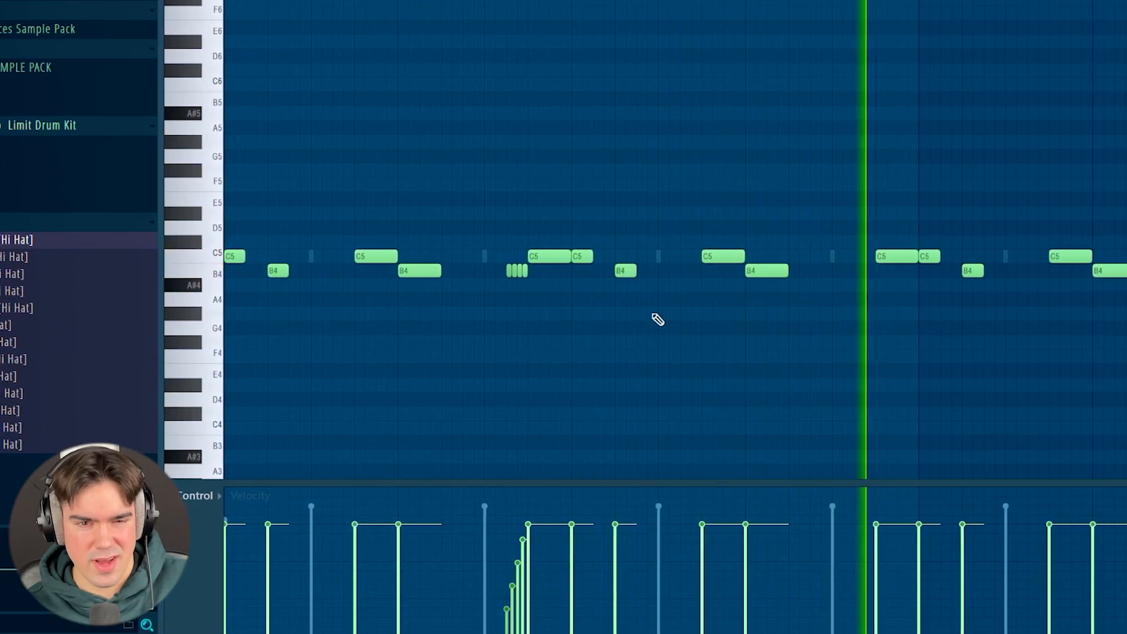
- Load Sports [Snare] from the Snares folder and place hits on step 19 and in the second half of Pattern 4
scroll(733, 270, down, 2)
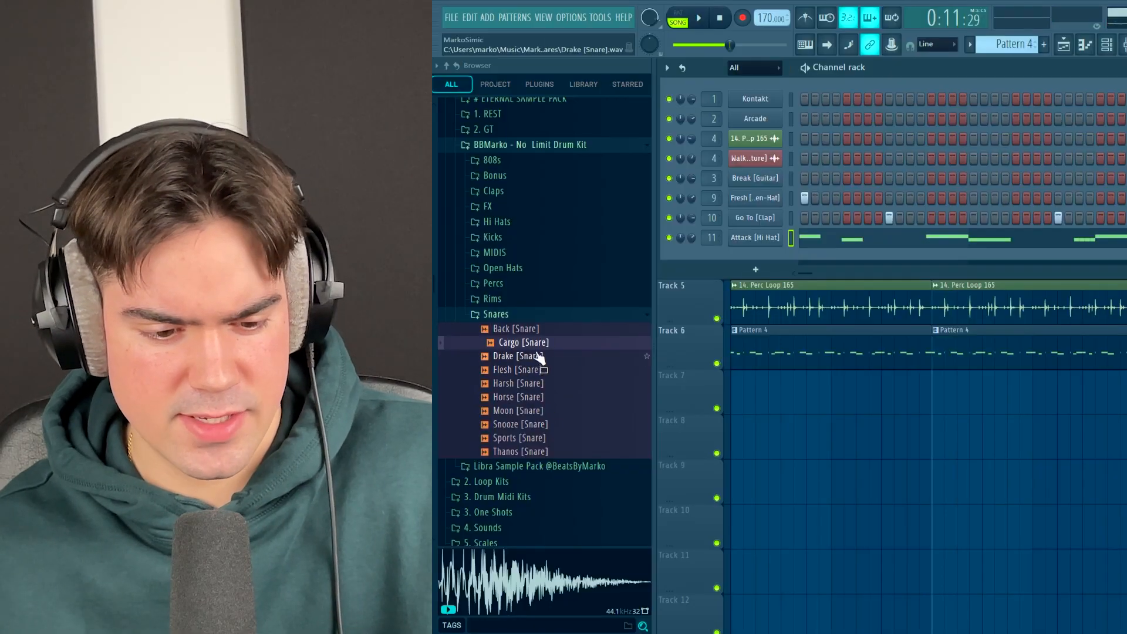
click(533, 440)
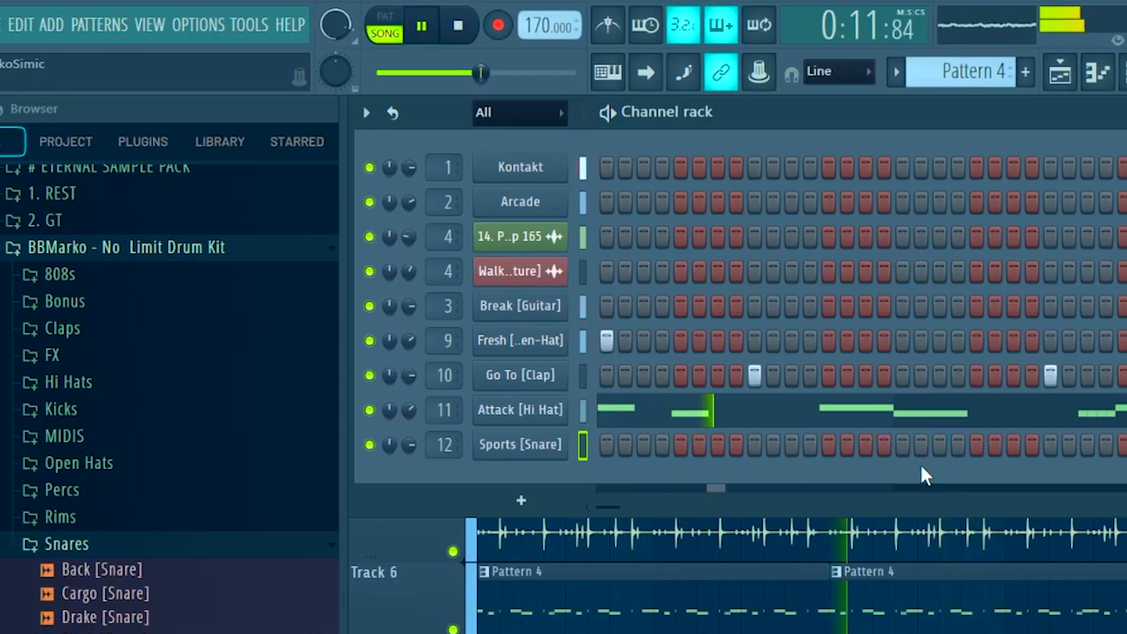
click(868, 448)
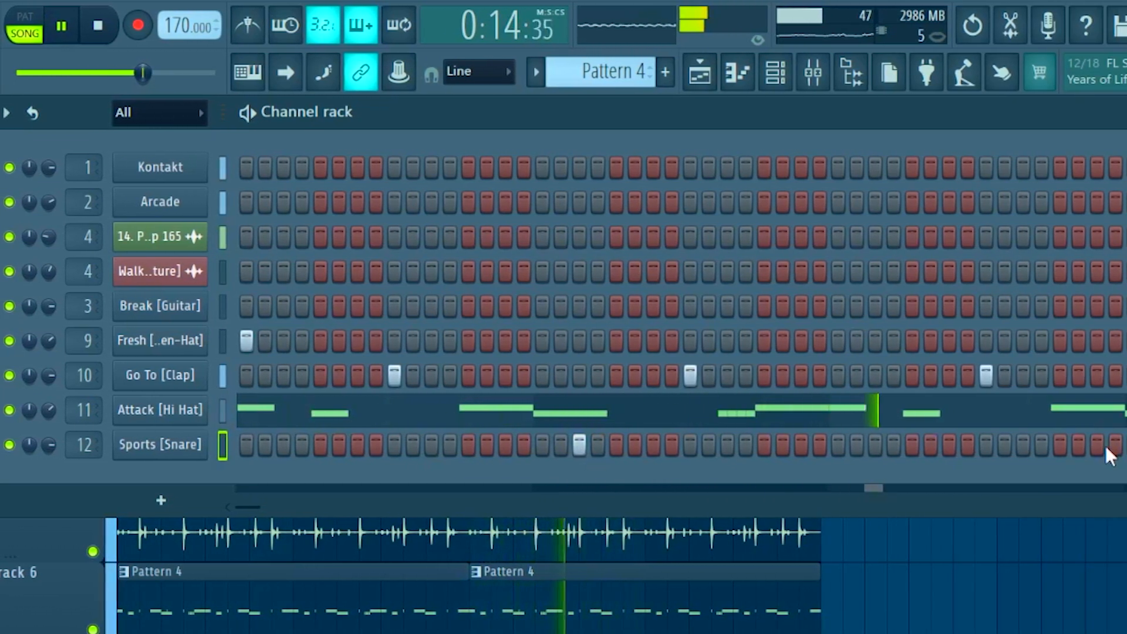
click(1098, 447)
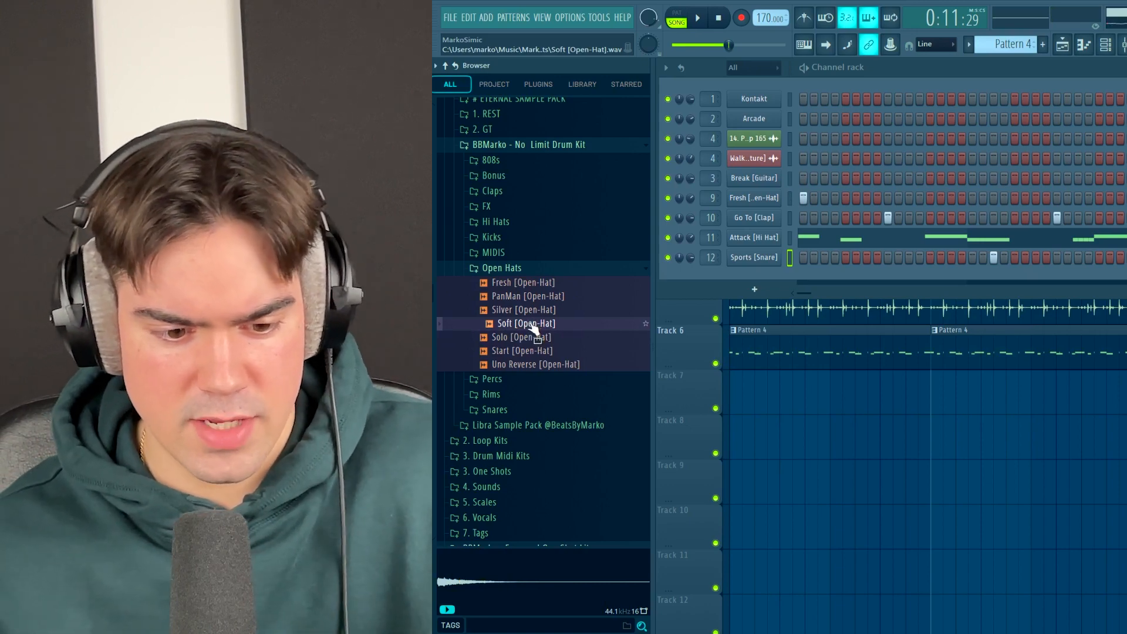
- Load Soft [Open-Hat] into the channel rack and place hits on step 21 and at the matching spot in Pattern 4's second half
drag(527, 333, 708, 291)
key(space)
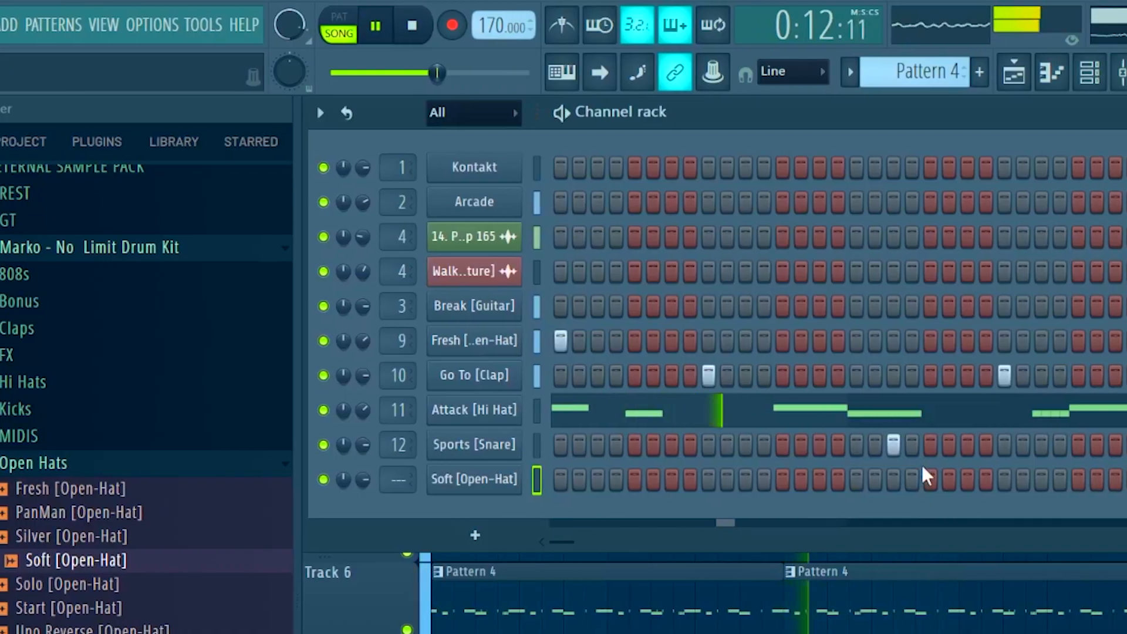
click(1007, 478)
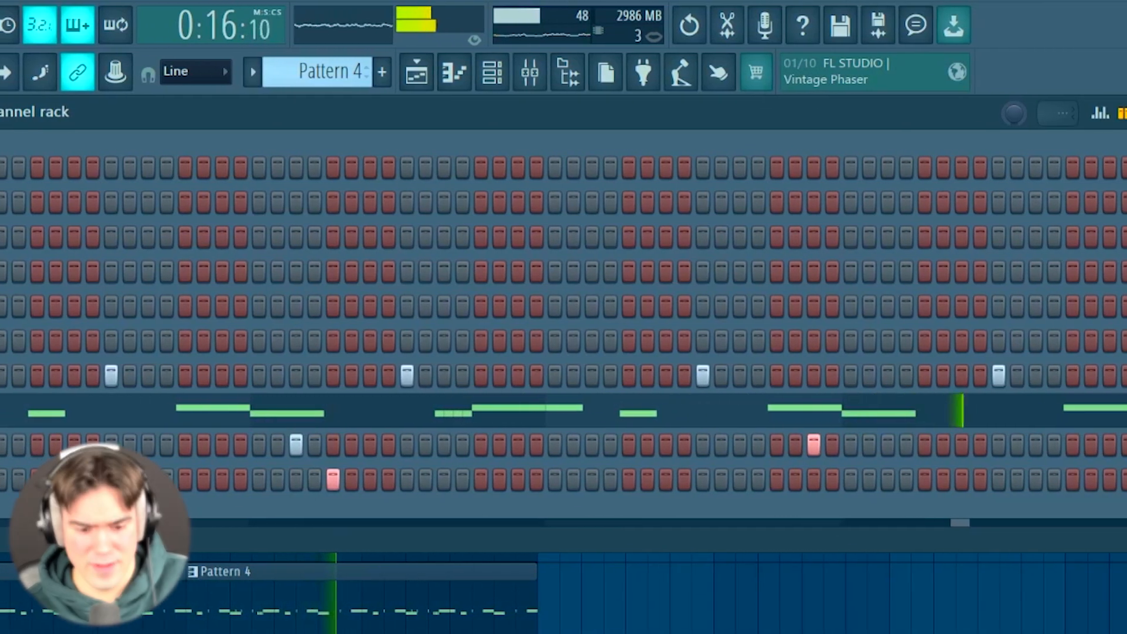
right_click(24, 478)
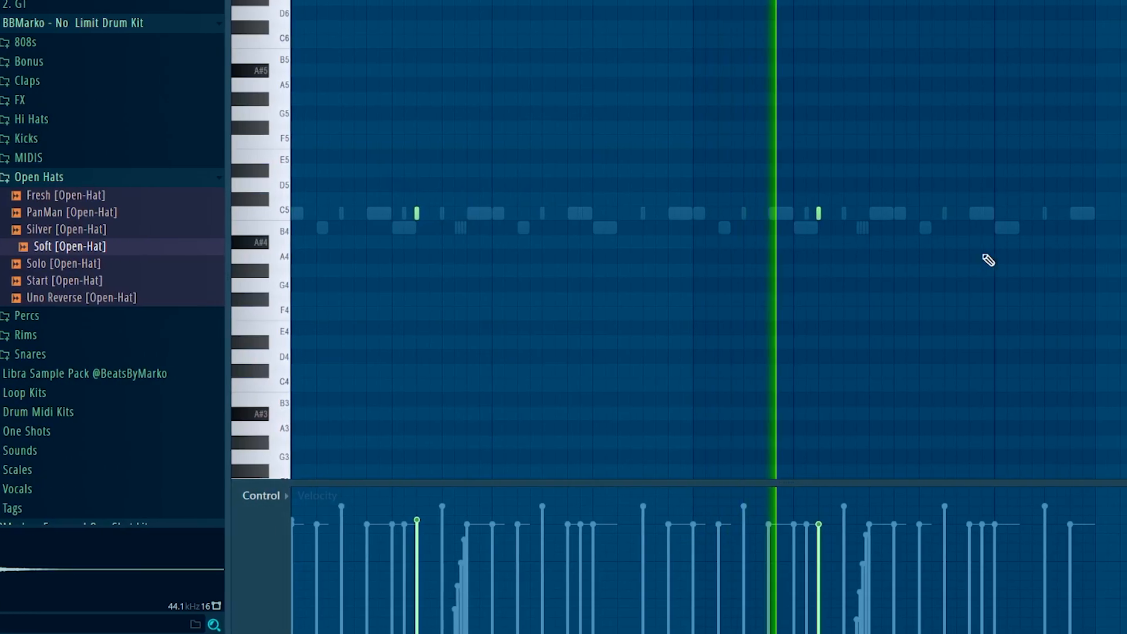
- Audition the 808 samples of the No Limit kit and load Gear [808] into the channel rack
drag(856, 192, 923, 169)
drag(817, 178, 704, 262)
drag(613, 264, 622, 252)
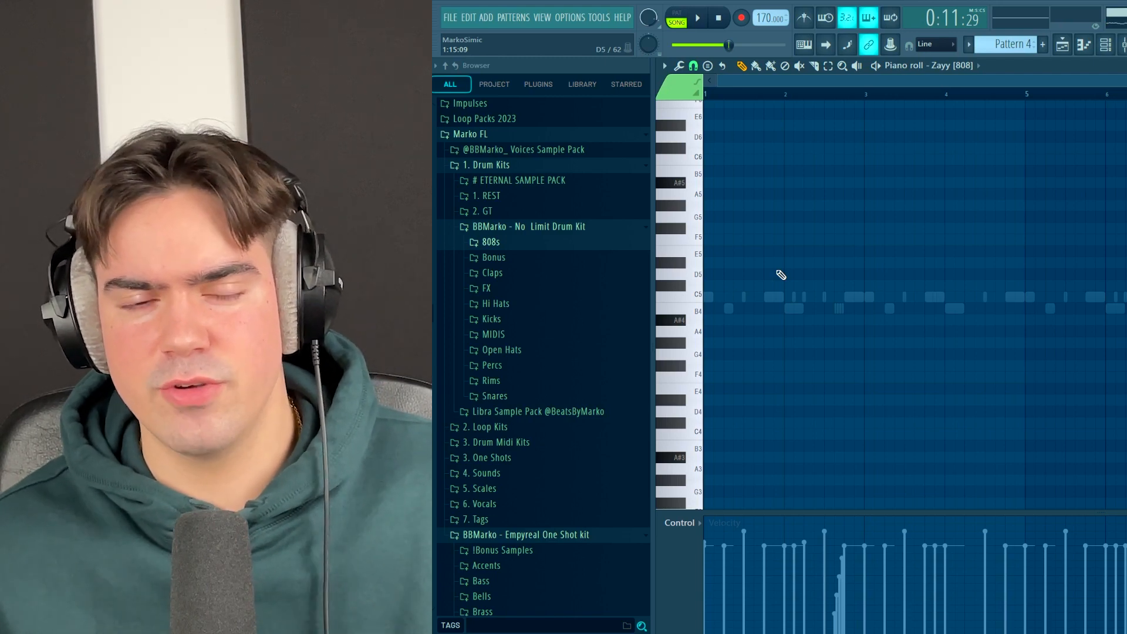
click(522, 284)
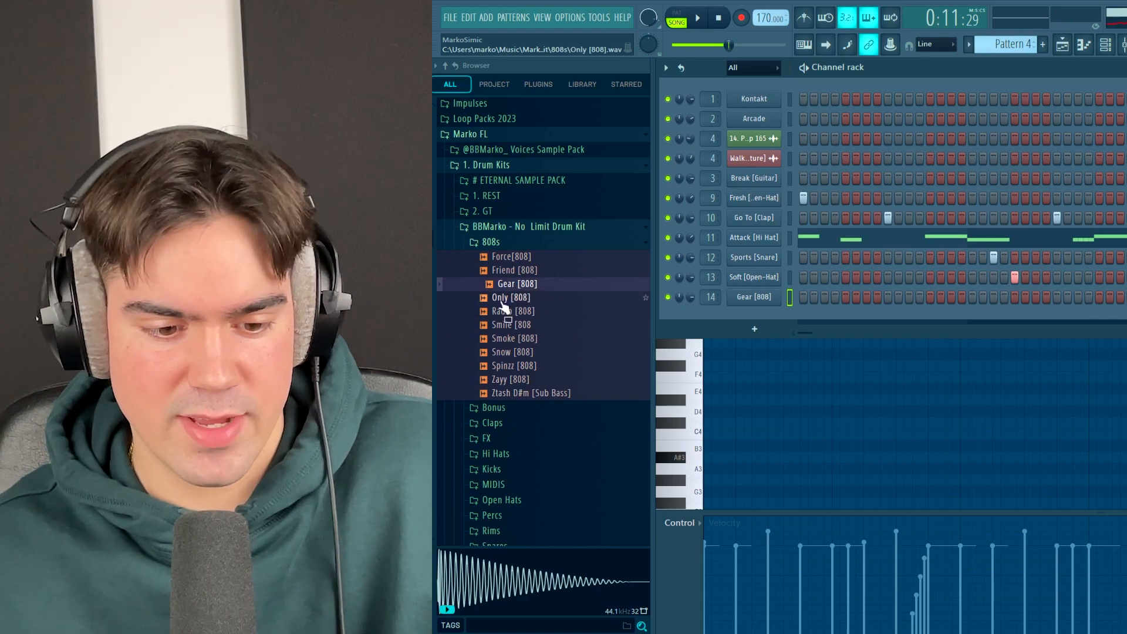
click(519, 285)
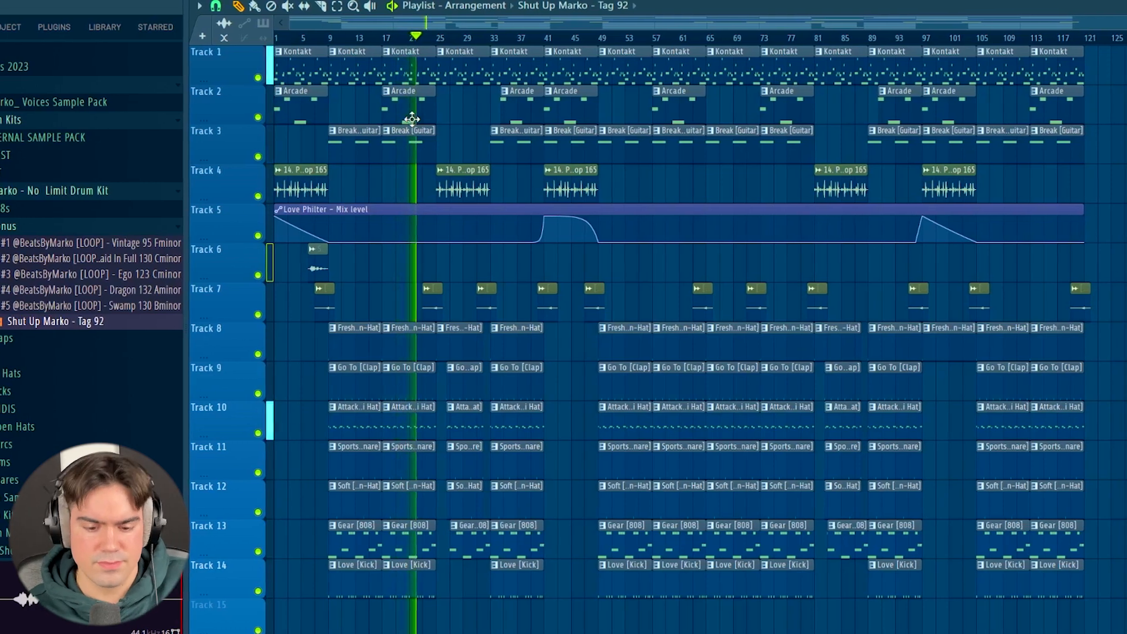
- Examine the full arrangement during playback, including the Love Philter automation and the [Riser] Artist transitions on Track 7
scroll(410, 227, up, 3)
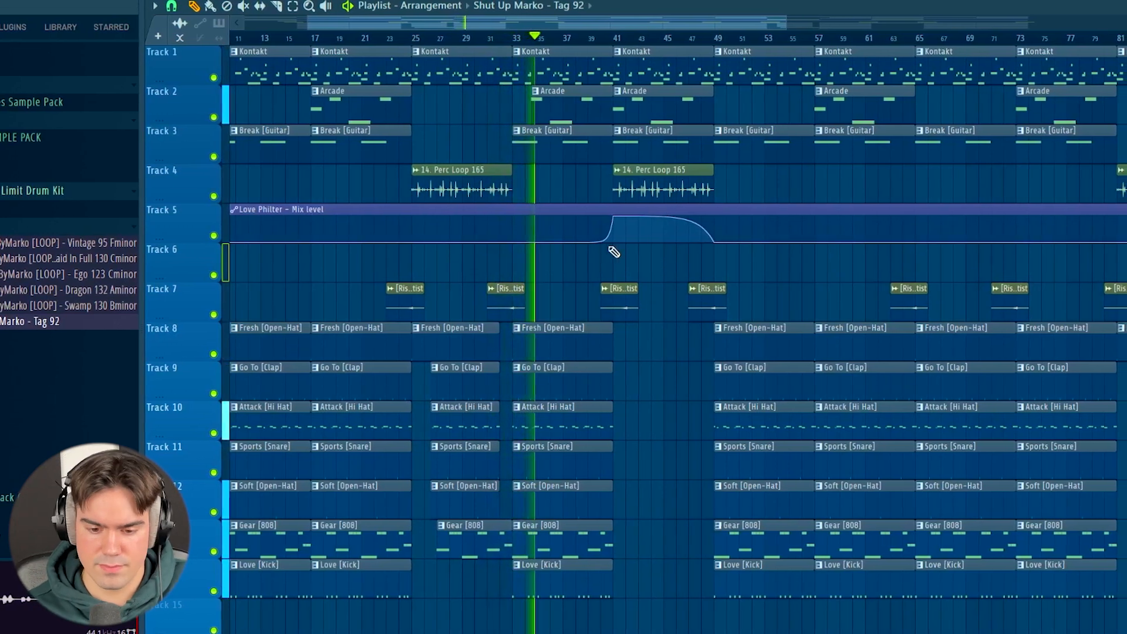
scroll(558, 155, down, 2)
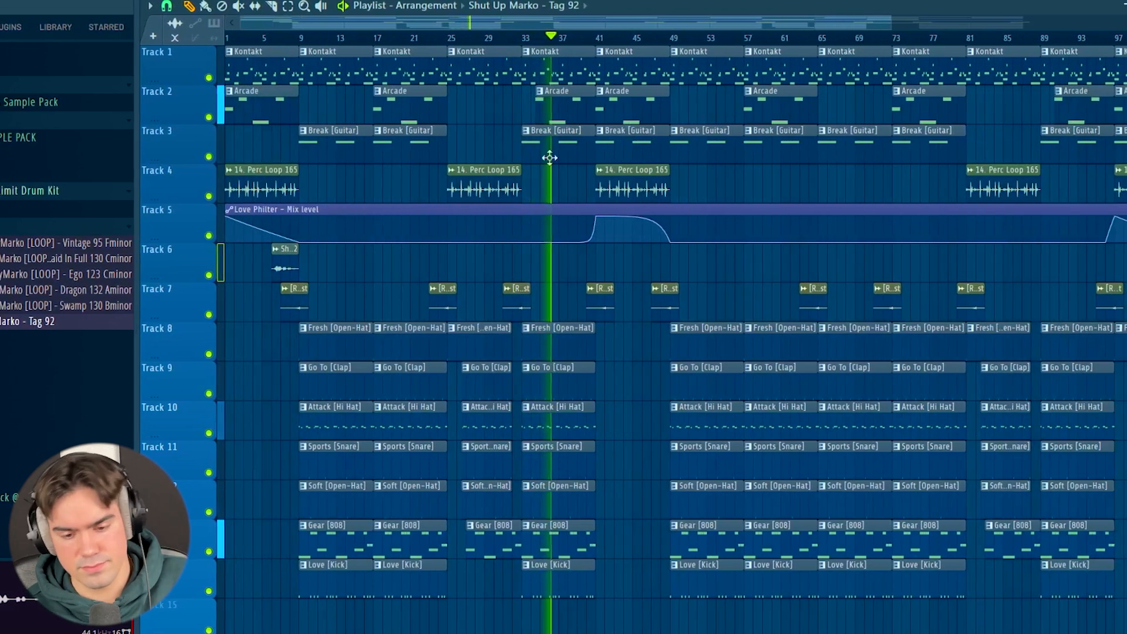
scroll(528, 164, down, 1)
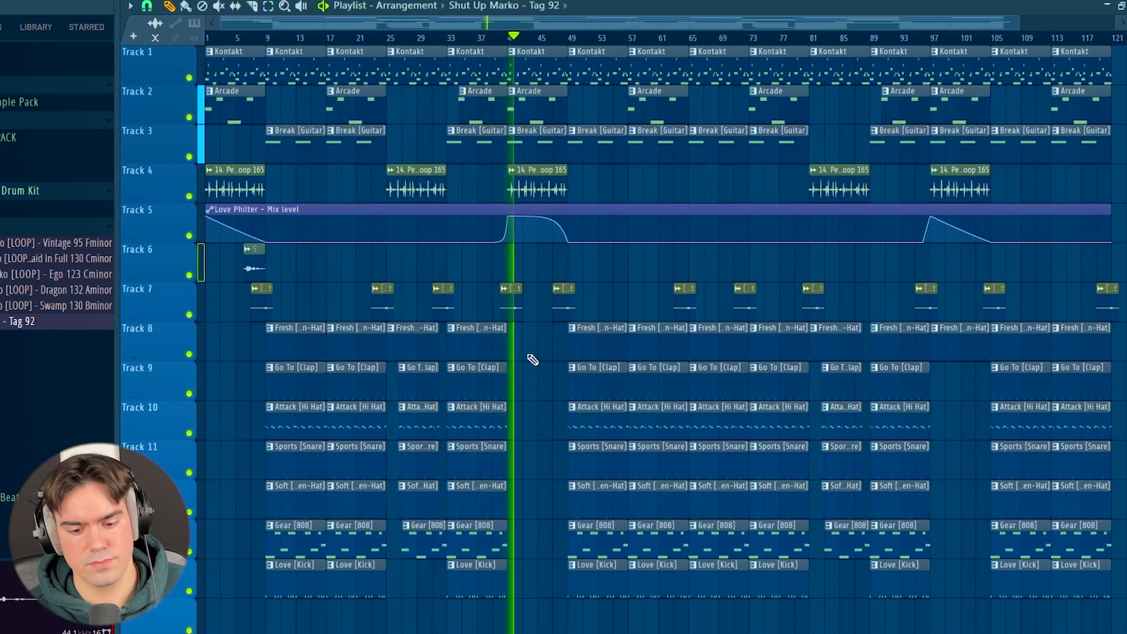
click(508, 292)
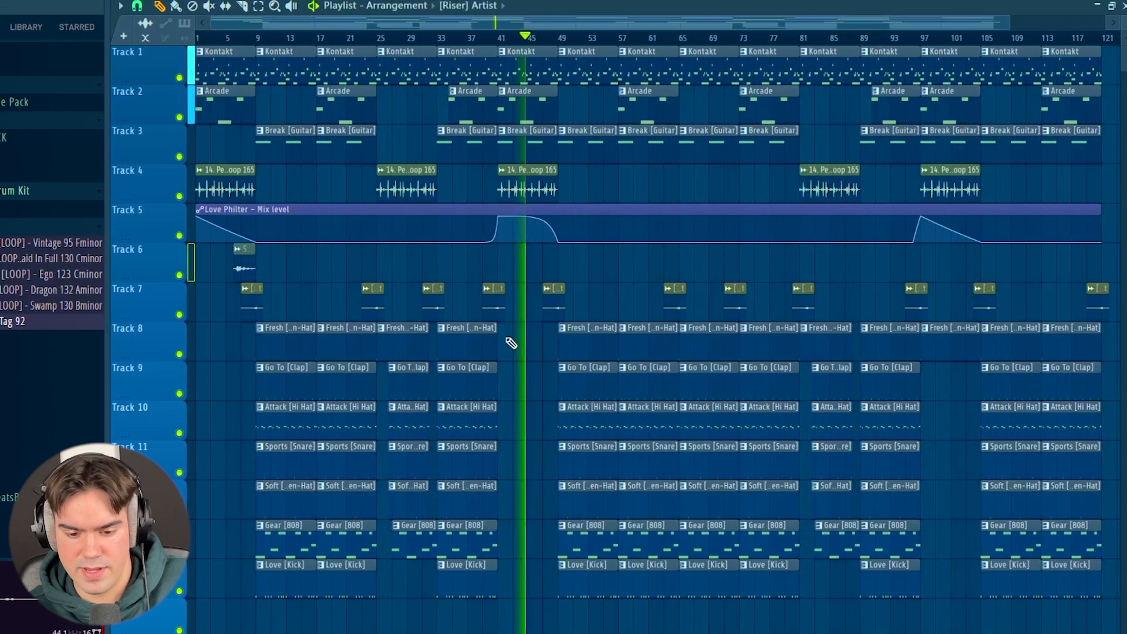